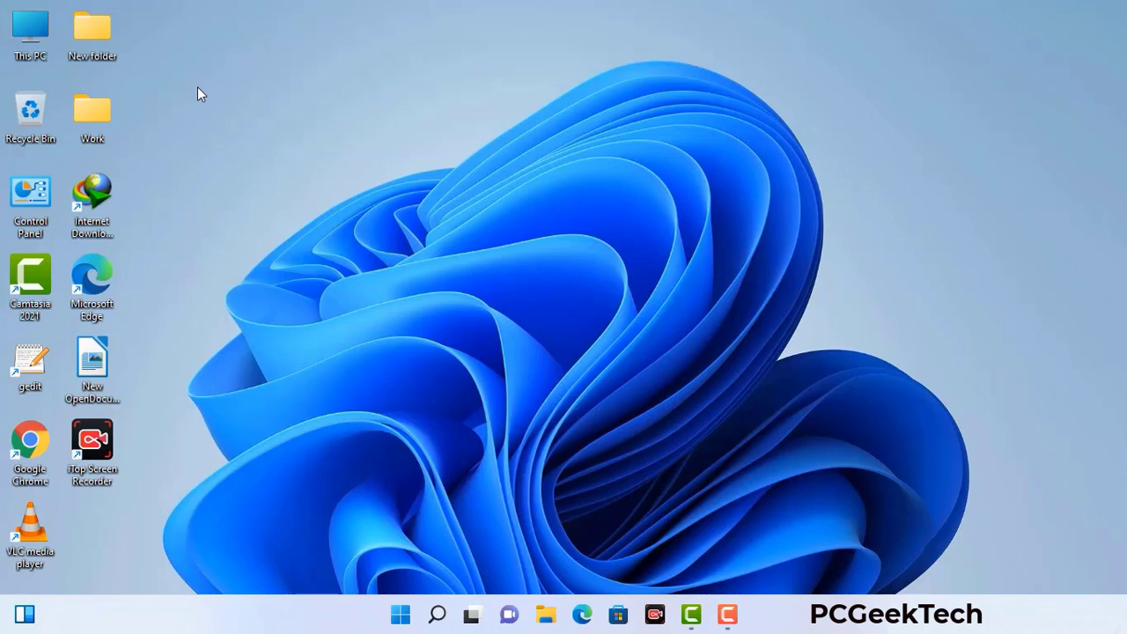
Open System Configuration by running the msconfig command
key(super+r)
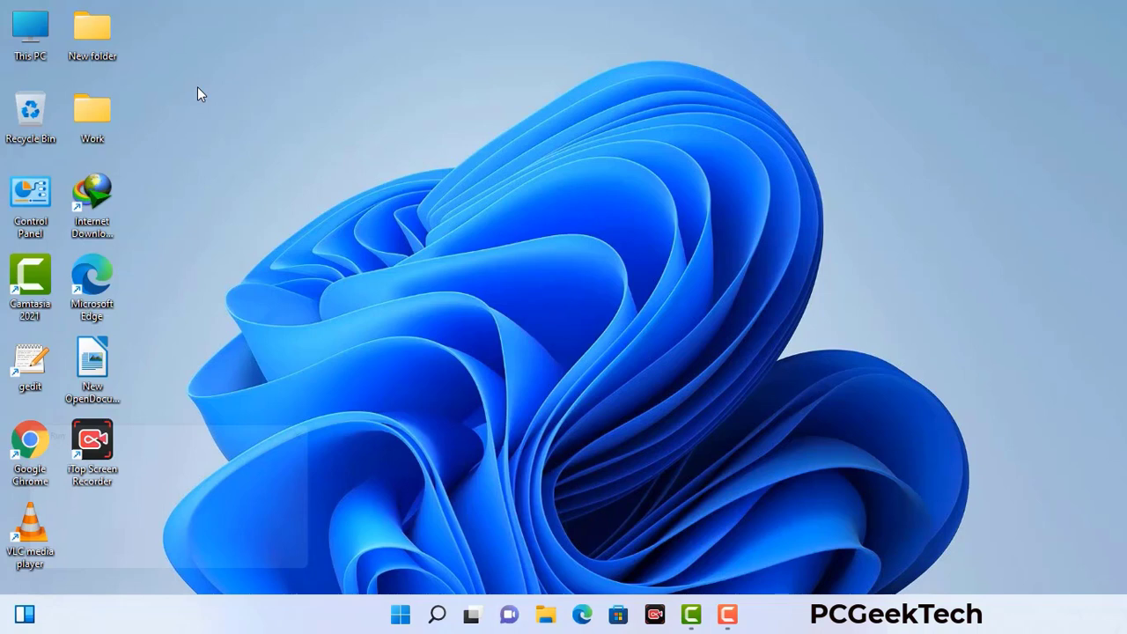
drag(192, 429, 495, 139)
click(449, 220)
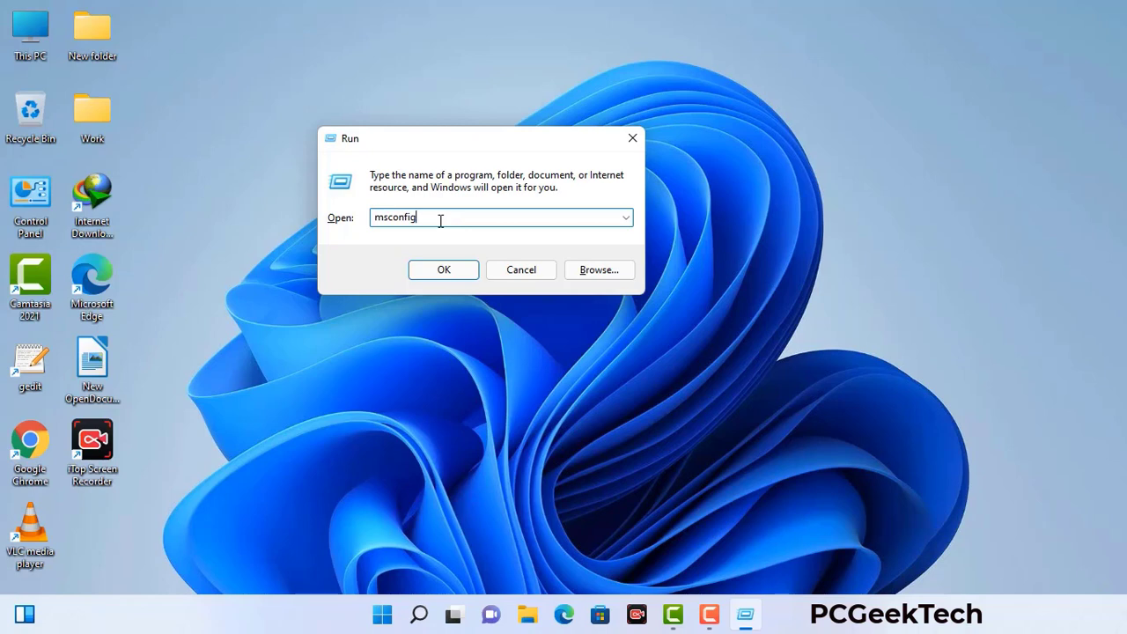
click(435, 275)
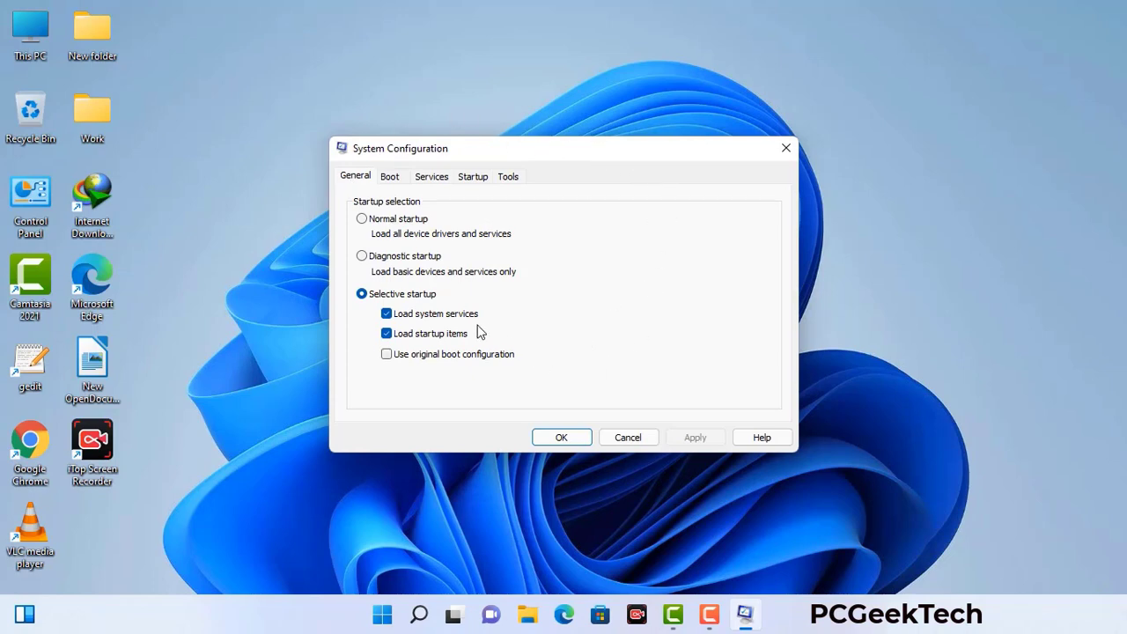
Enable Safe boot with the Network option for Windows 11, apply the change and close System Configuration
click(392, 179)
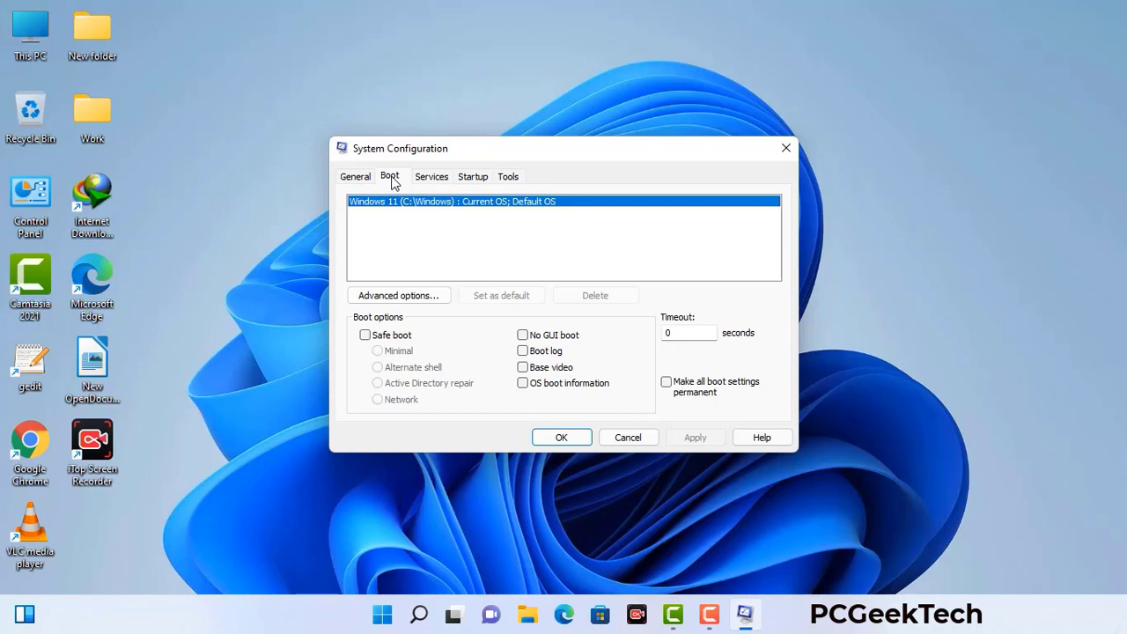
click(365, 336)
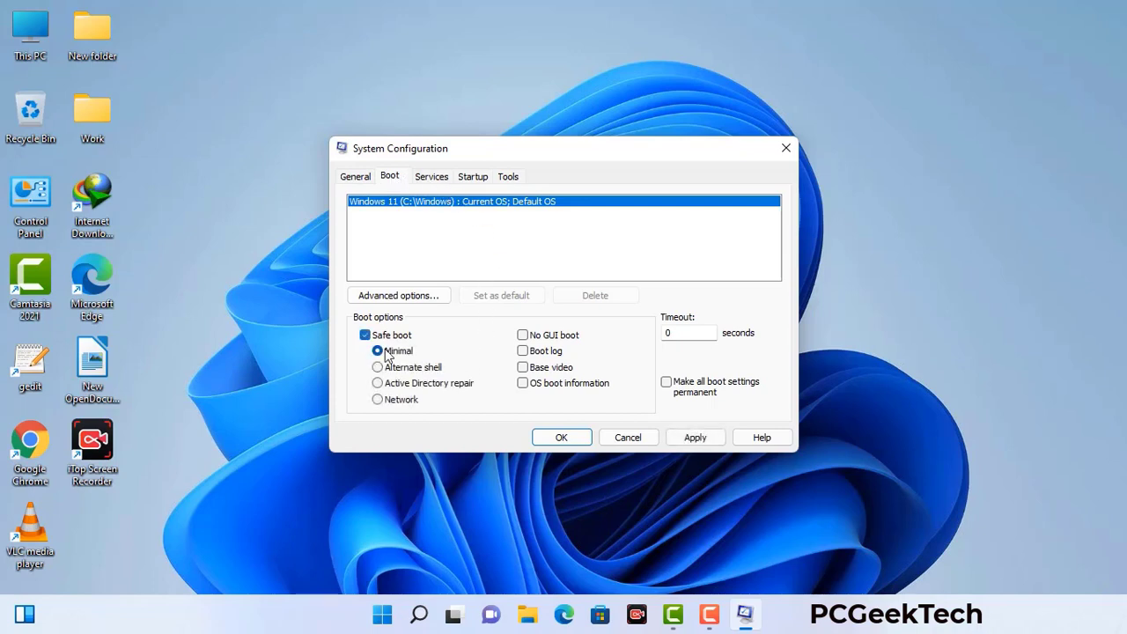
click(401, 401)
click(695, 438)
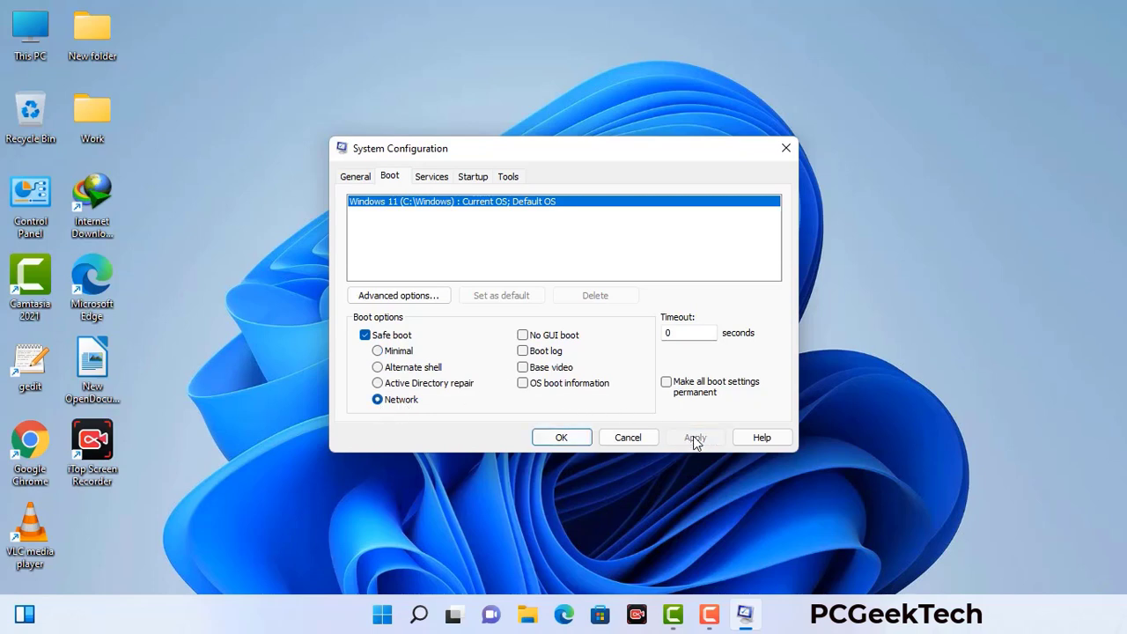
click(560, 438)
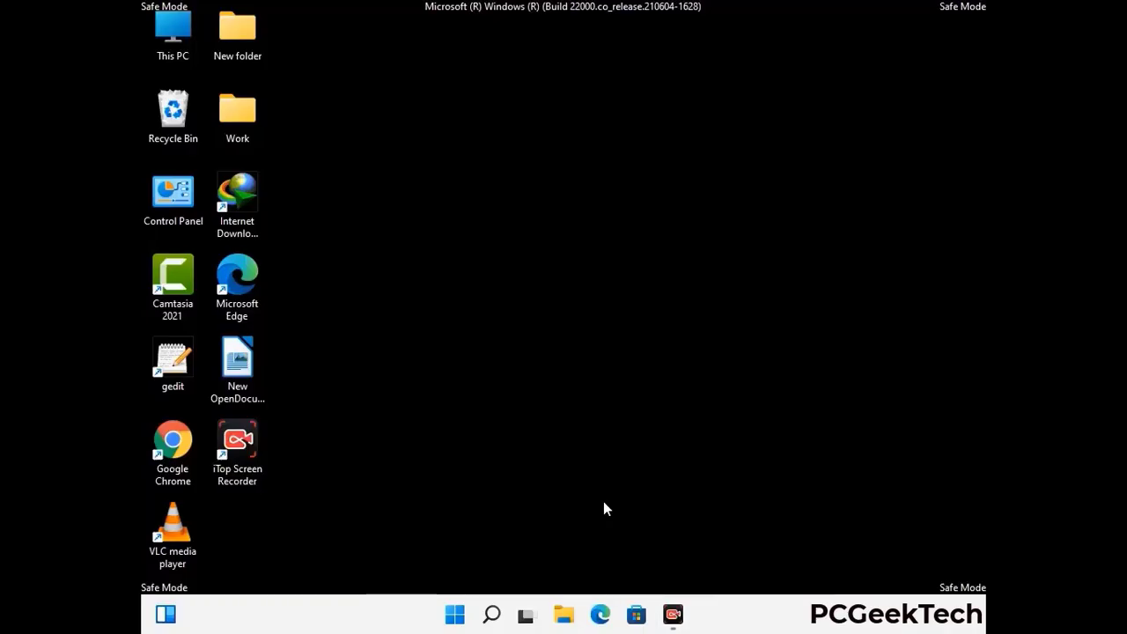
Set File Explorer Options in Control Panel to show hidden files, folders, and drives, and close Control Panel
double_click(173, 209)
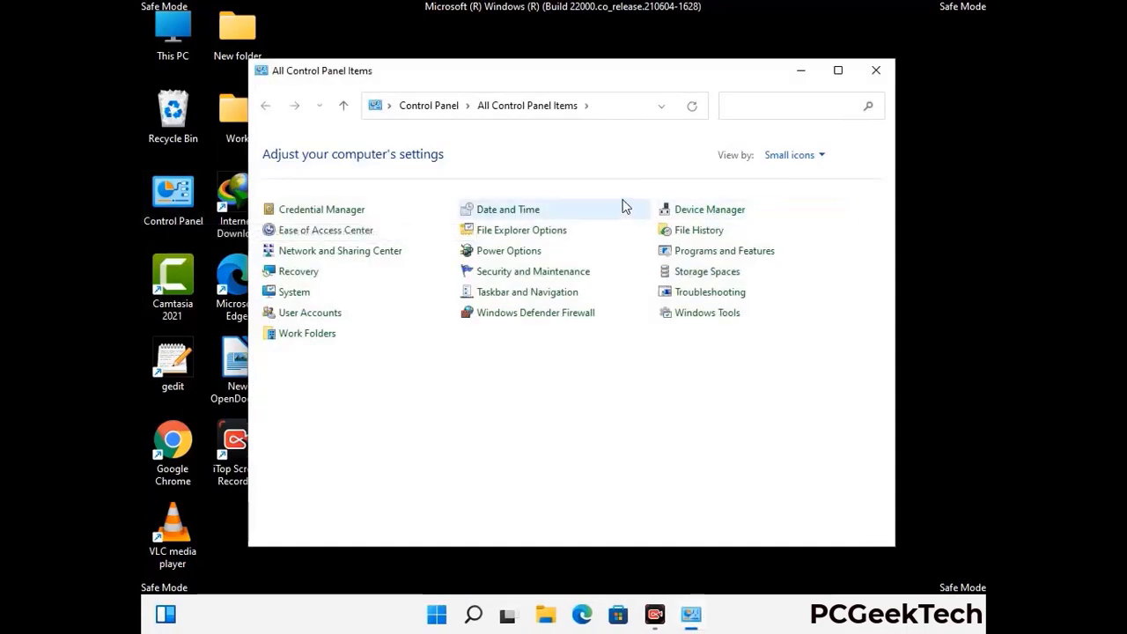
click(543, 234)
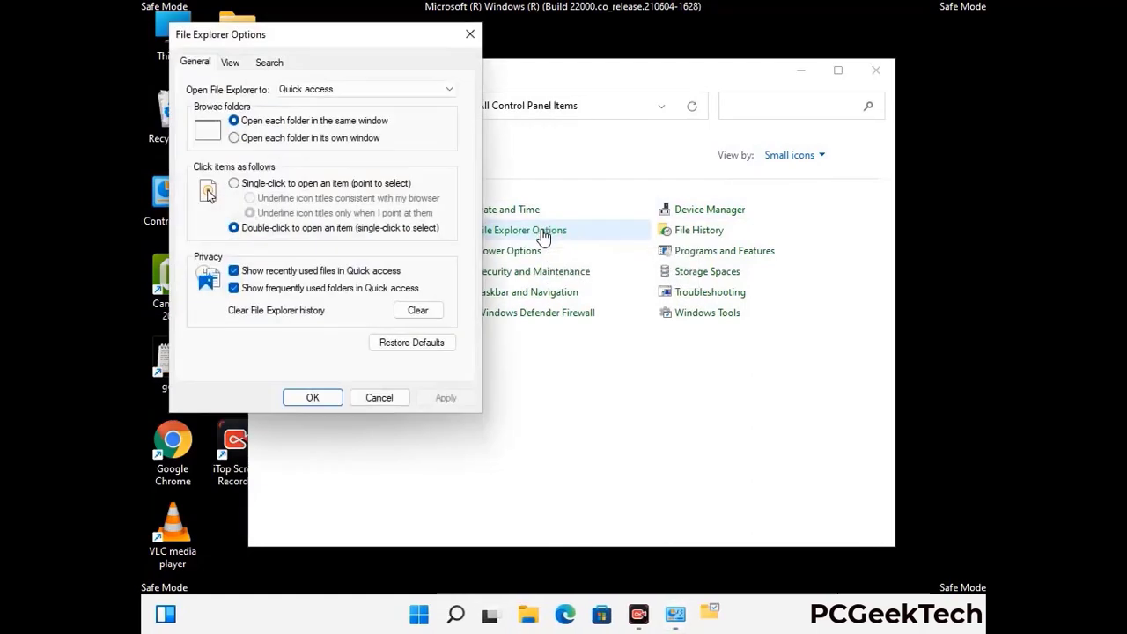
click(232, 63)
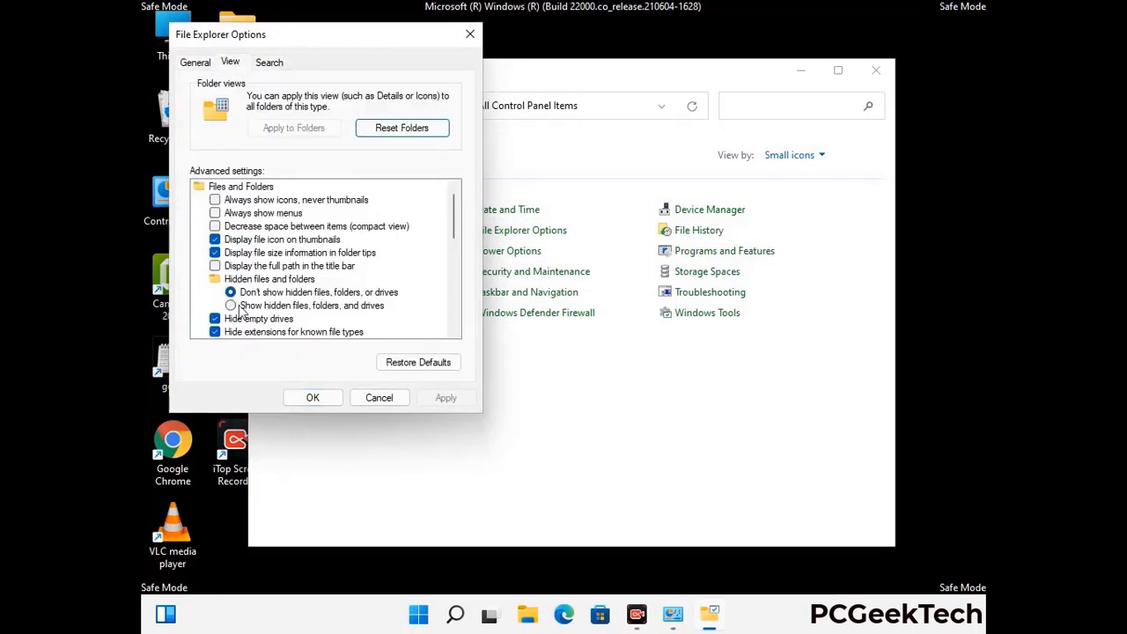
click(231, 306)
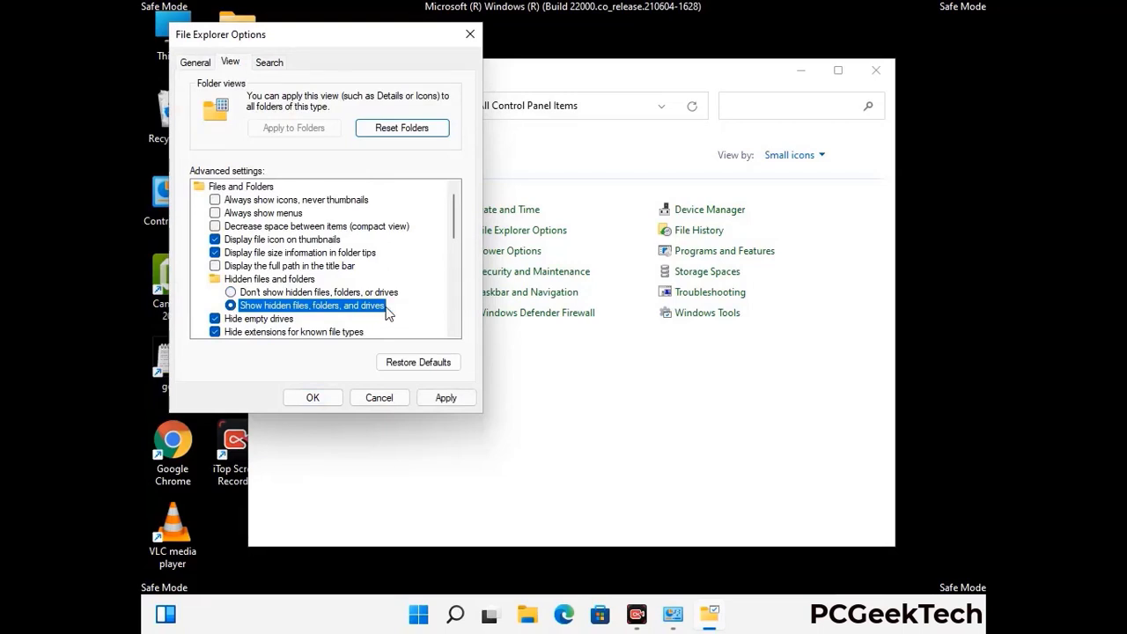
click(445, 398)
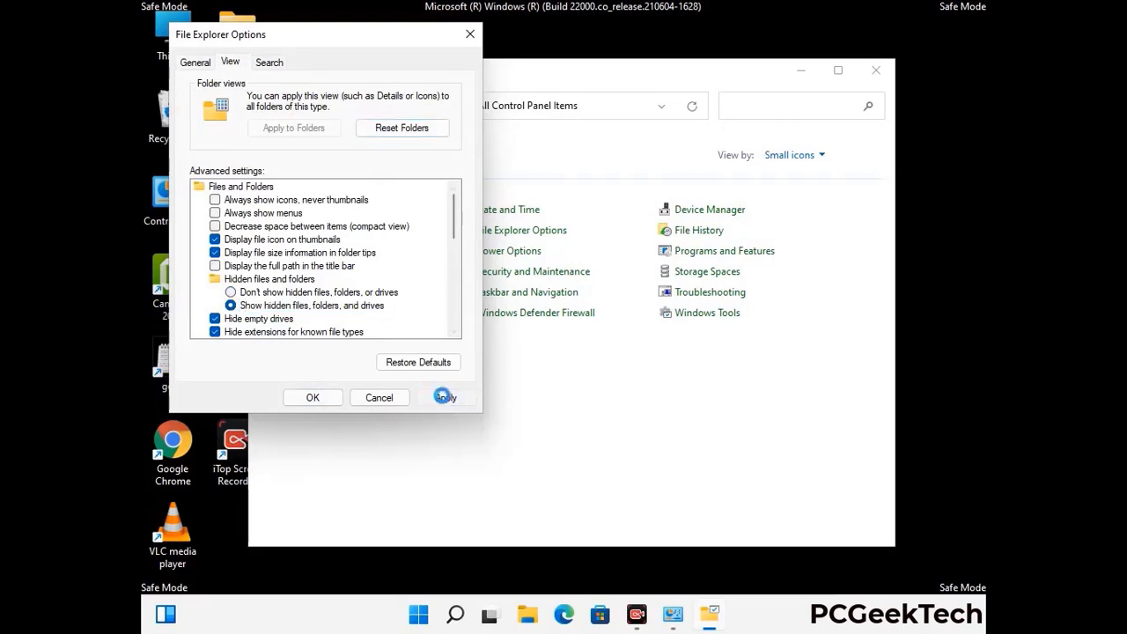
click(299, 400)
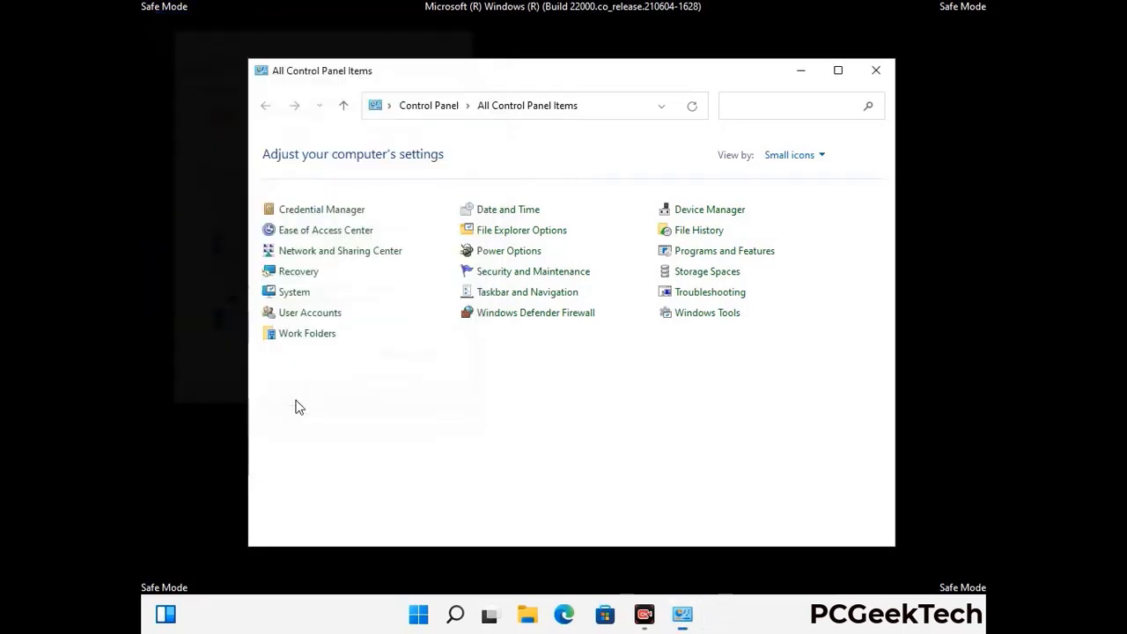
click(875, 71)
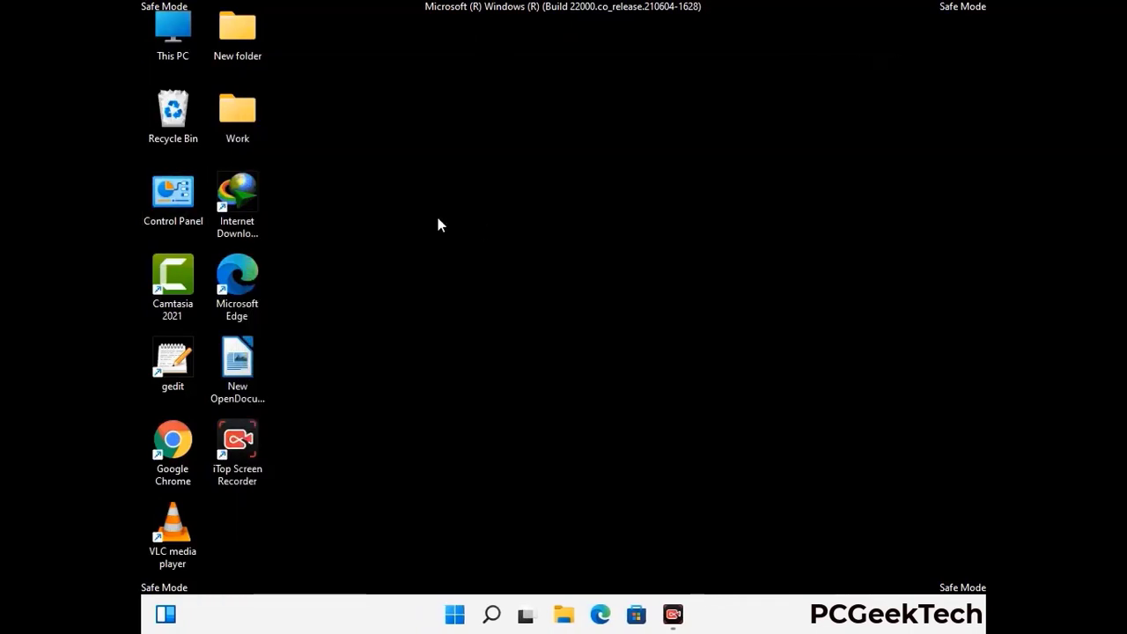
Browse from This PC to the folder C:\Windows\System32\drivers\etc
double_click(167, 54)
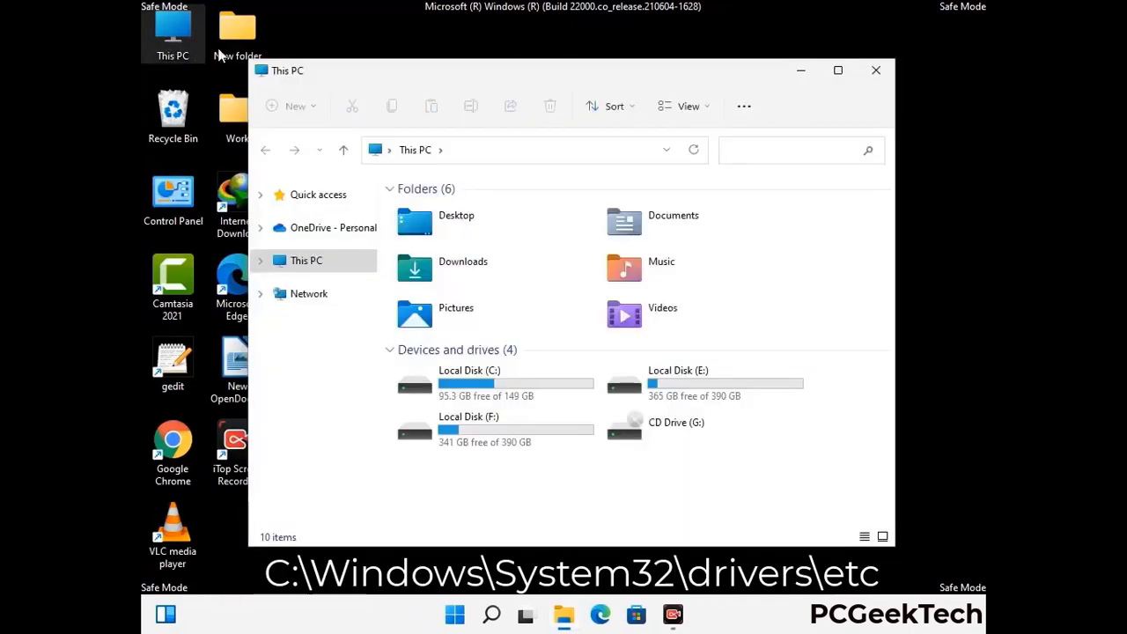
double_click(493, 386)
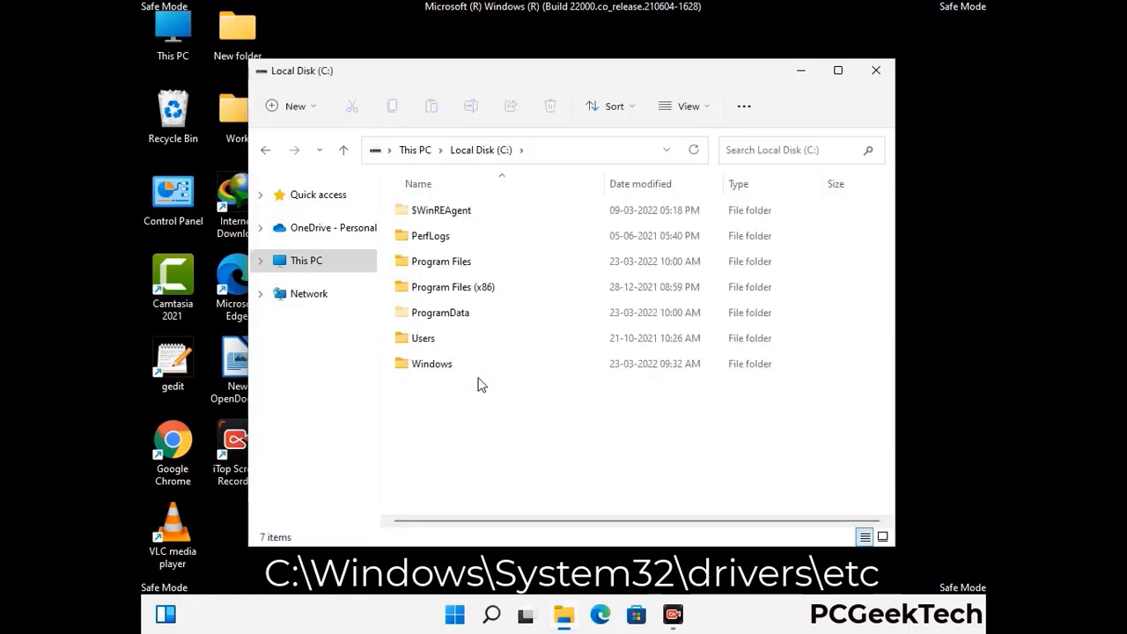
double_click(423, 368)
scroll(564, 375, down, 6)
scroll(556, 381, down, 12)
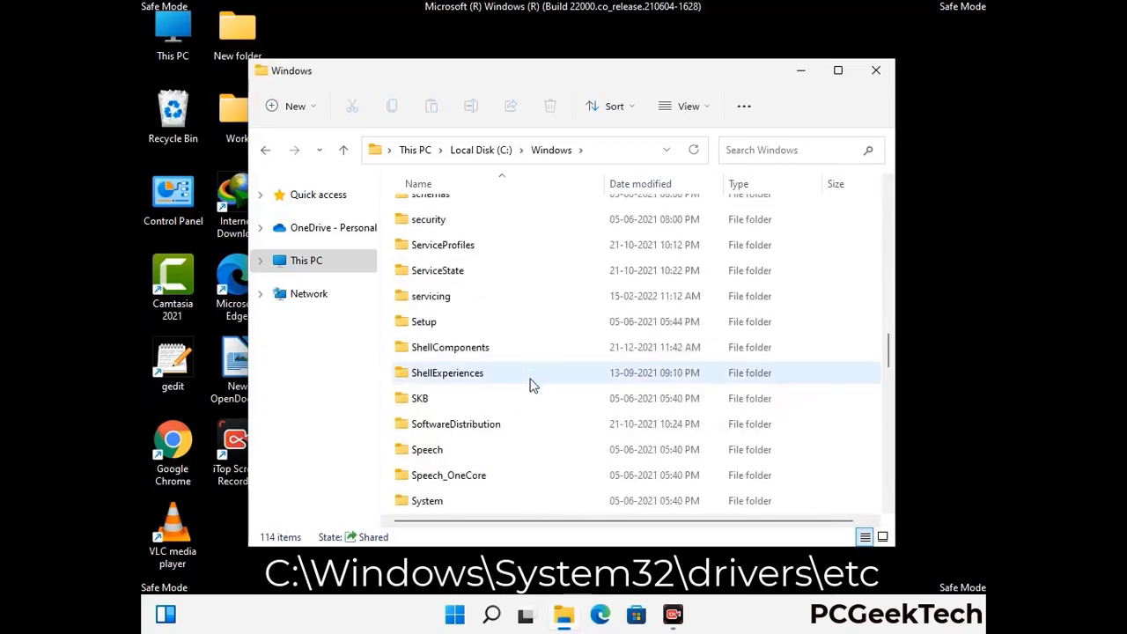
scroll(531, 385, down, 2)
double_click(430, 373)
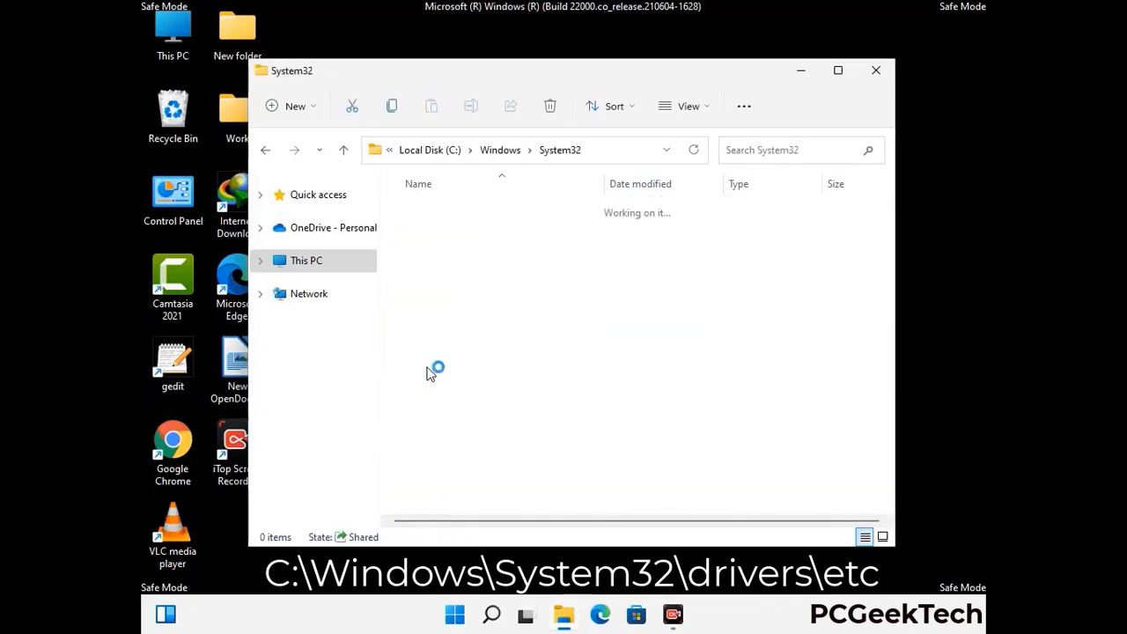
scroll(484, 383, down, 5)
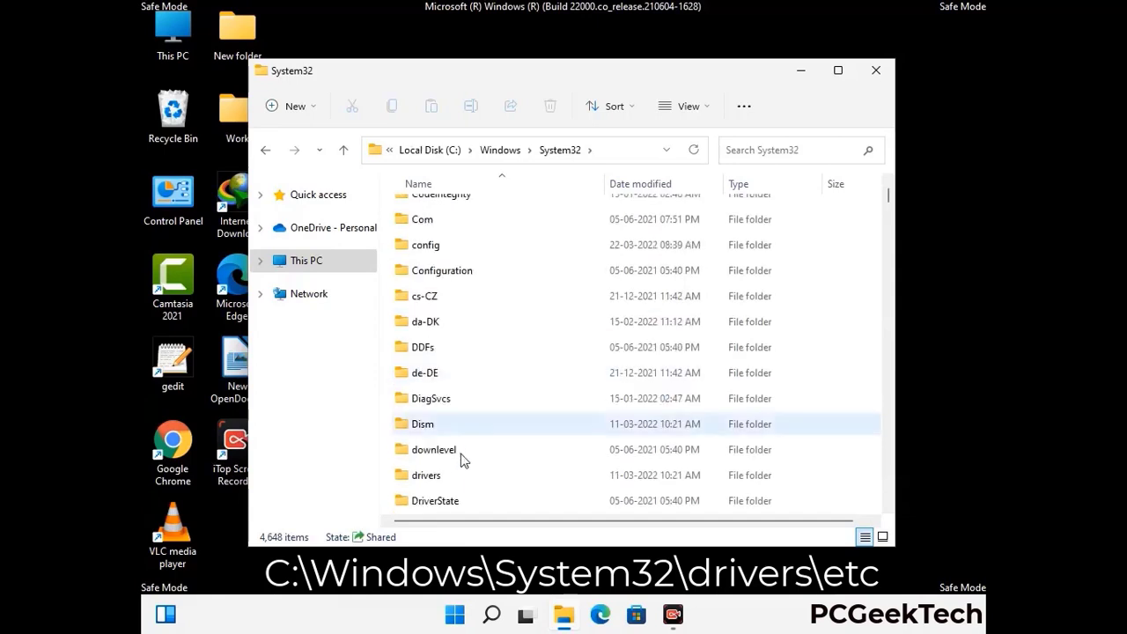
double_click(436, 480)
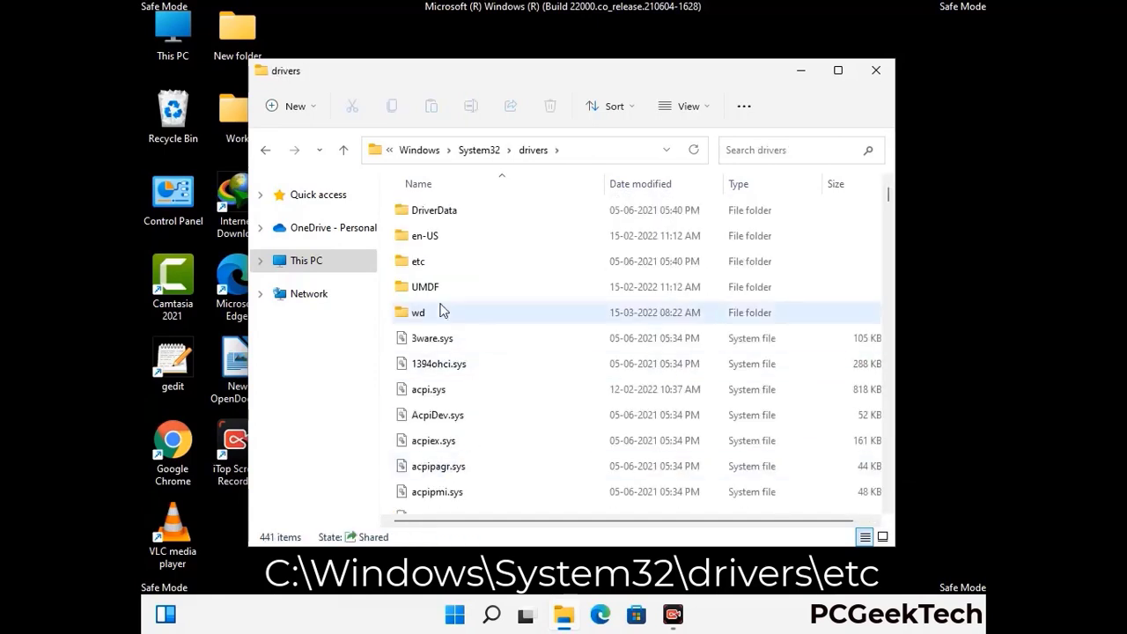
double_click(419, 262)
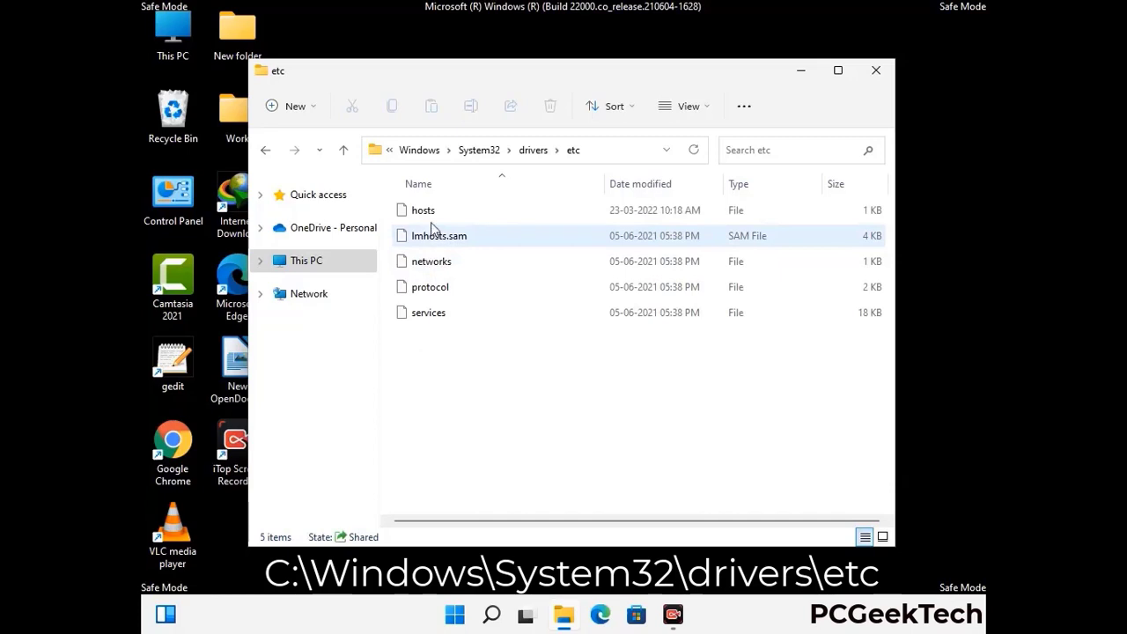
Open the hosts file with Notepad and move its window so the text is readable
click(431, 216)
double_click(432, 216)
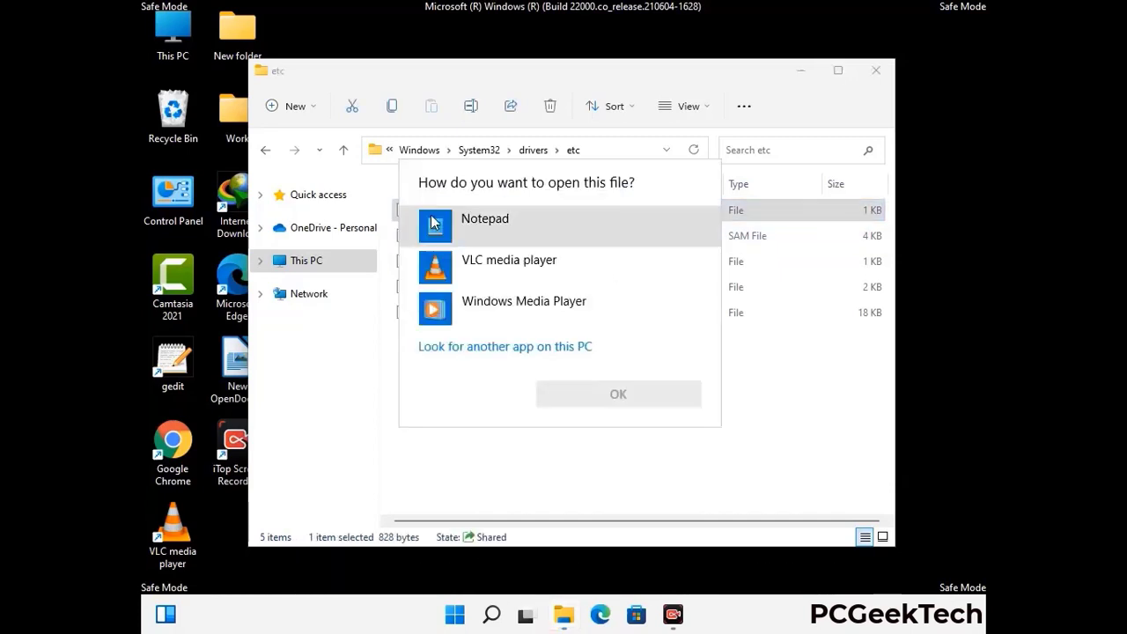
click(511, 224)
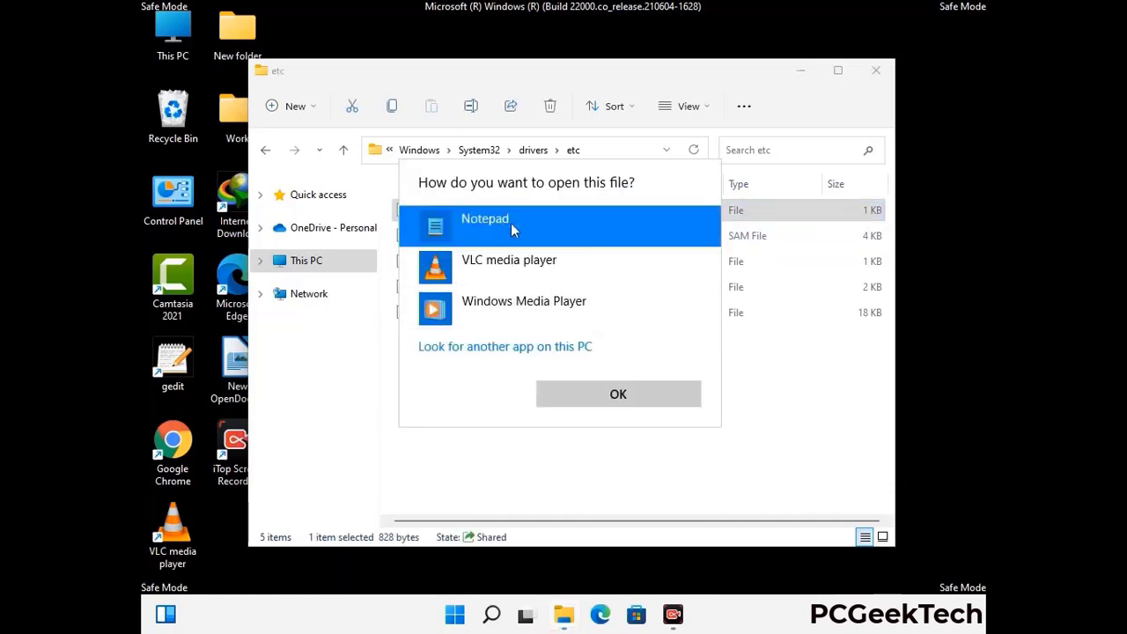
click(619, 396)
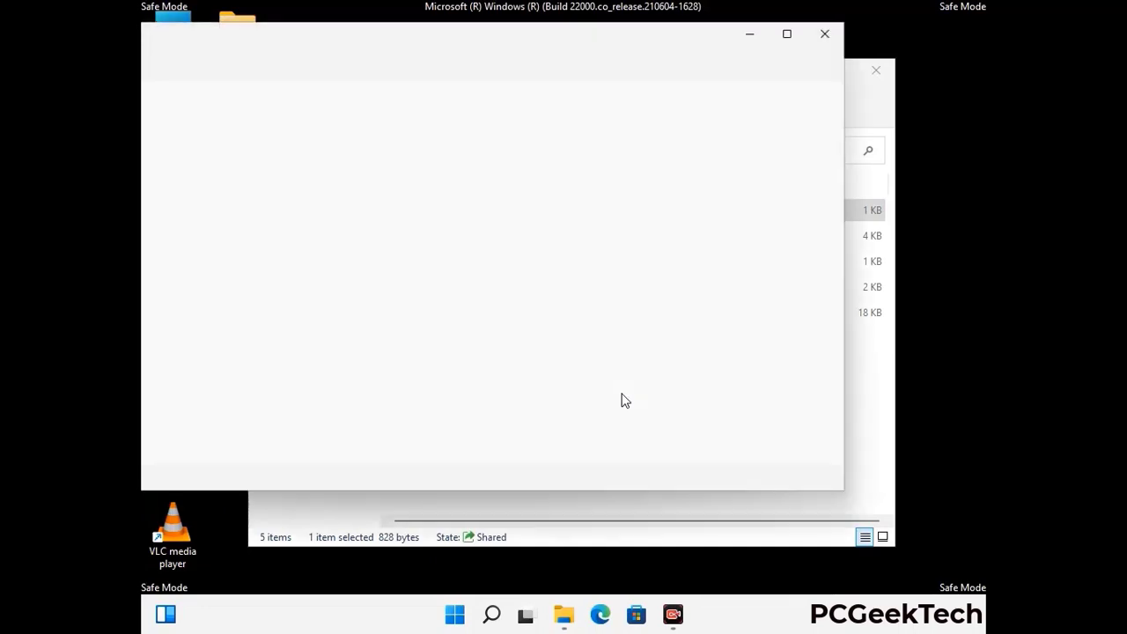
drag(488, 50, 603, 58)
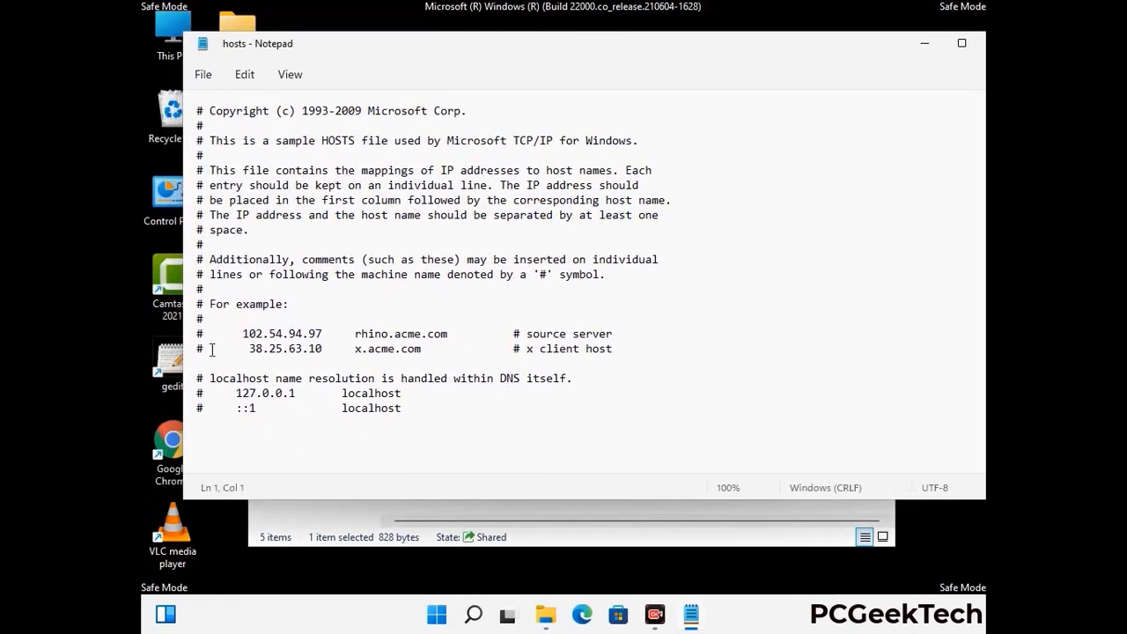
Save the hosts file with two line breaks added after the last localhost entry, and close Notepad and the folder window
click(422, 413)
key(Return)
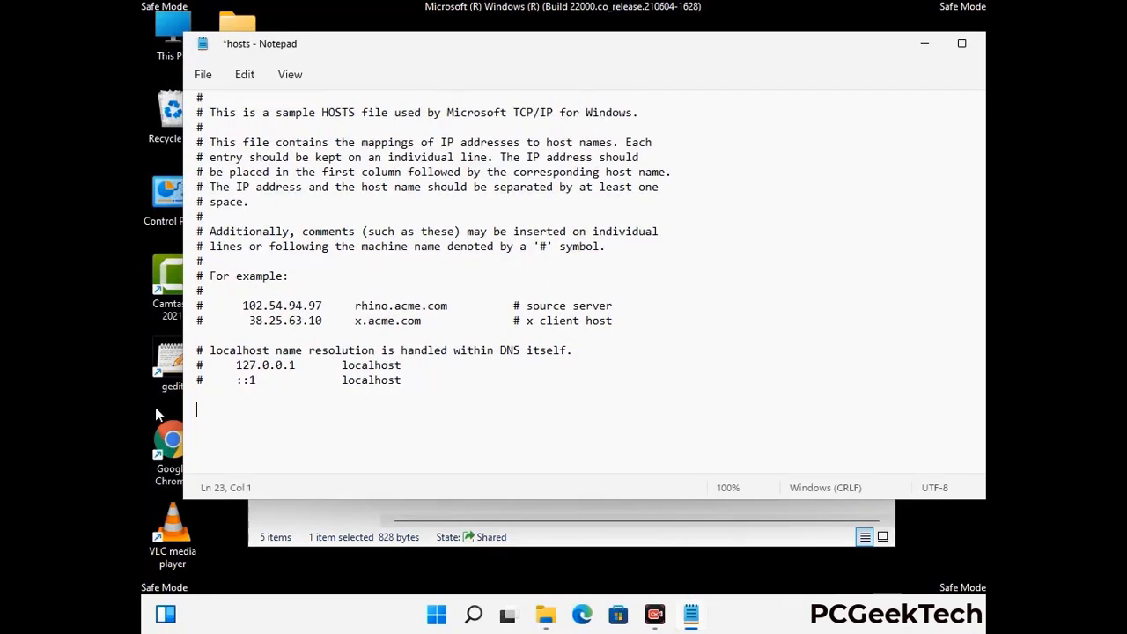
click(204, 75)
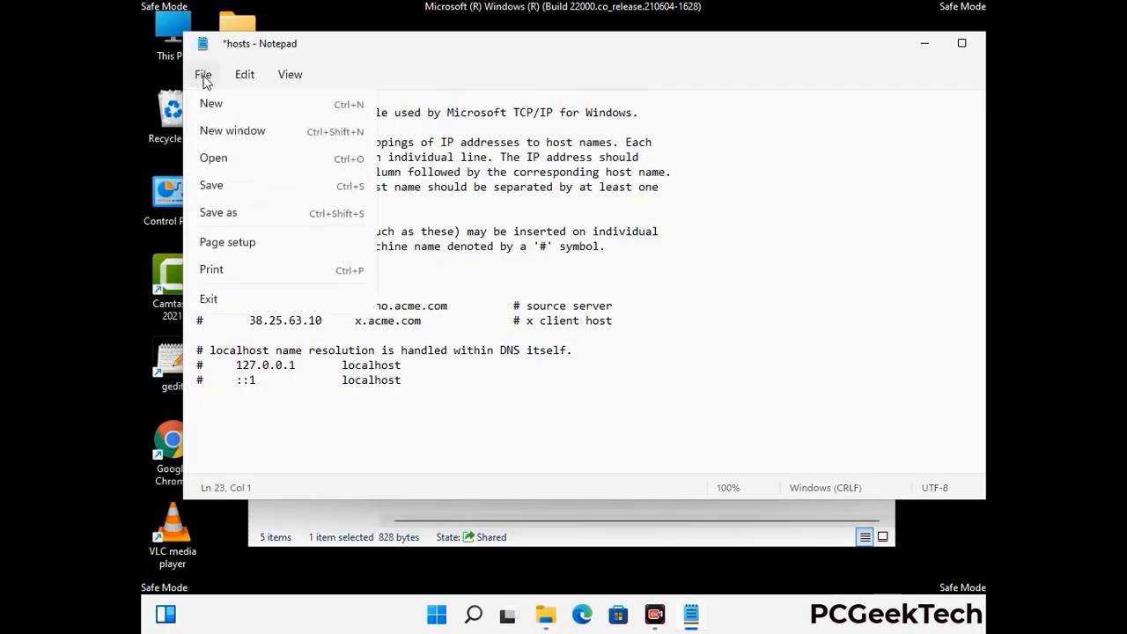
click(210, 188)
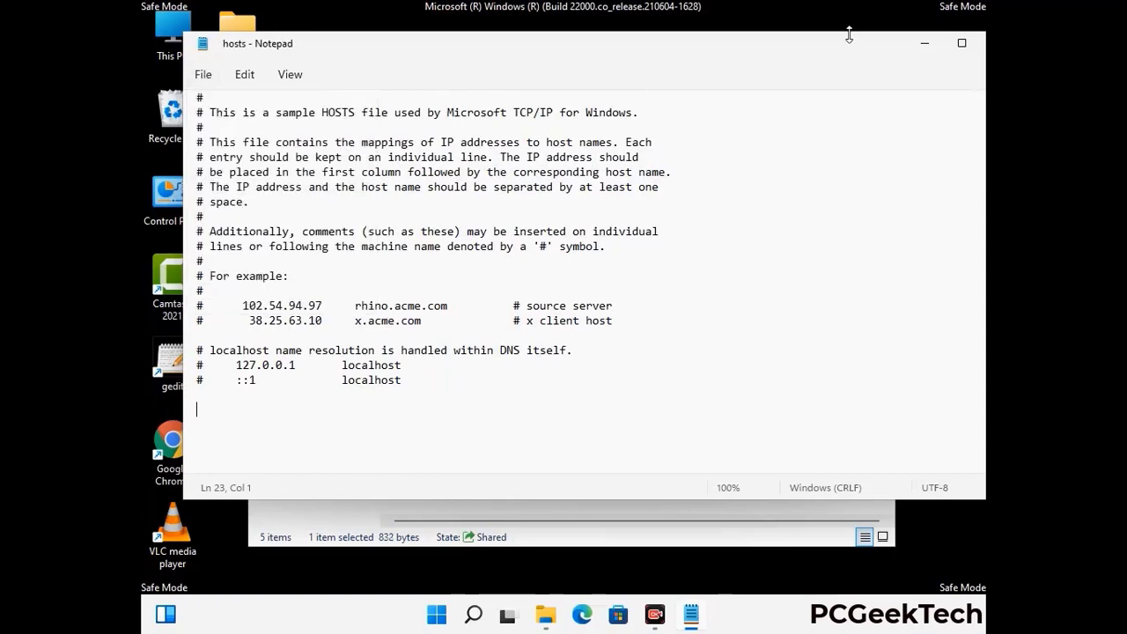
drag(849, 35, 708, 37)
click(869, 44)
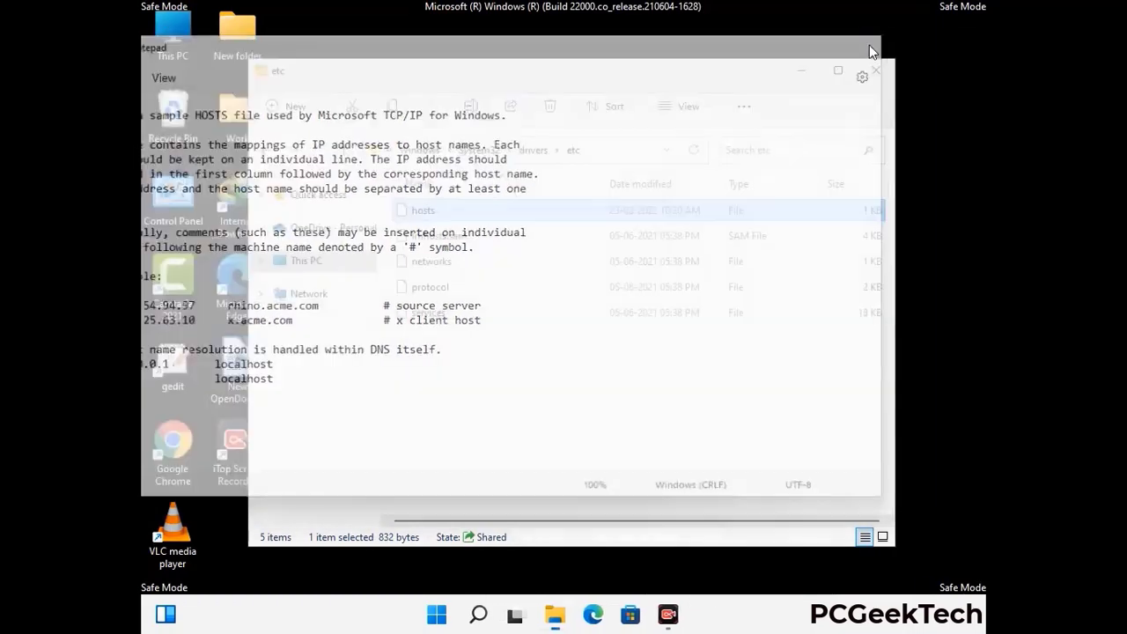
click(877, 67)
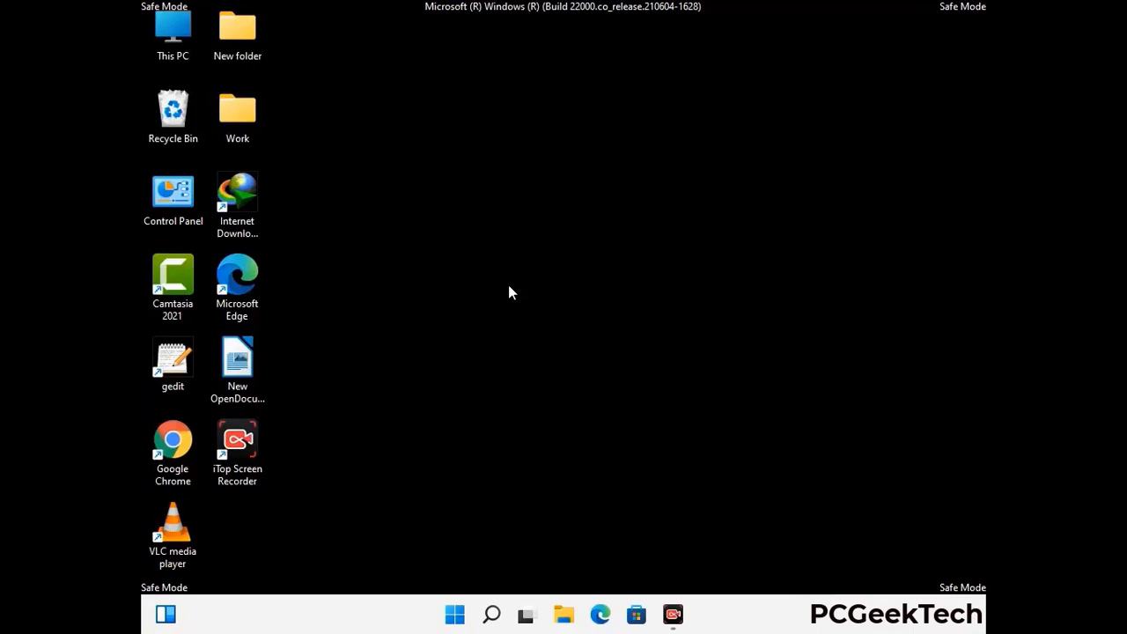
Open the roaming application data folder by running %appdata%
key(super+r)
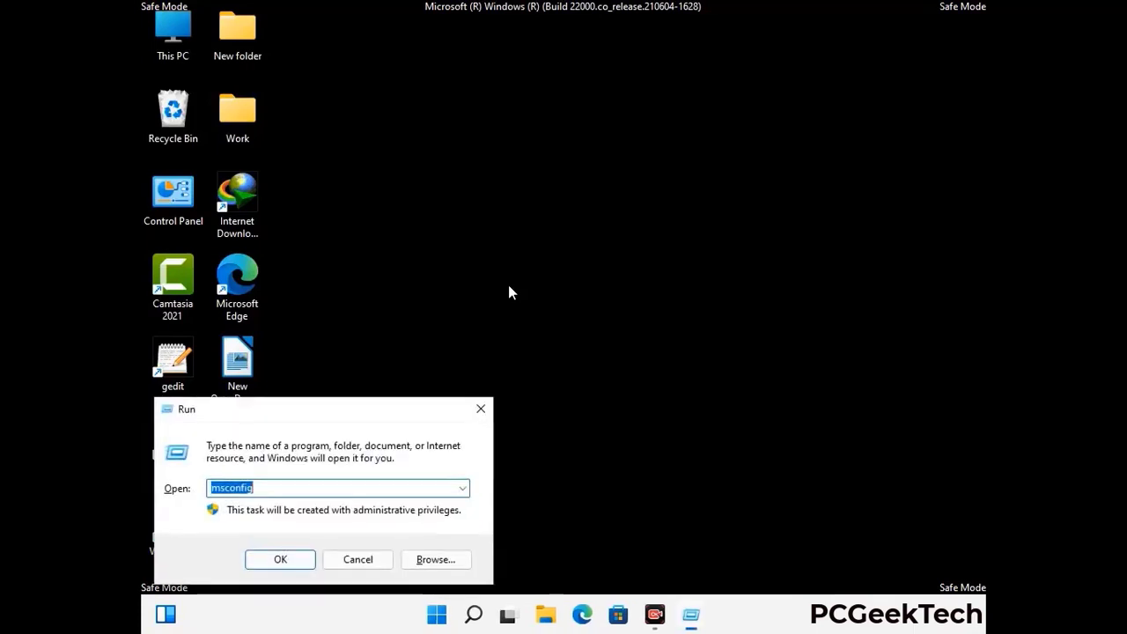
drag(322, 405, 524, 176)
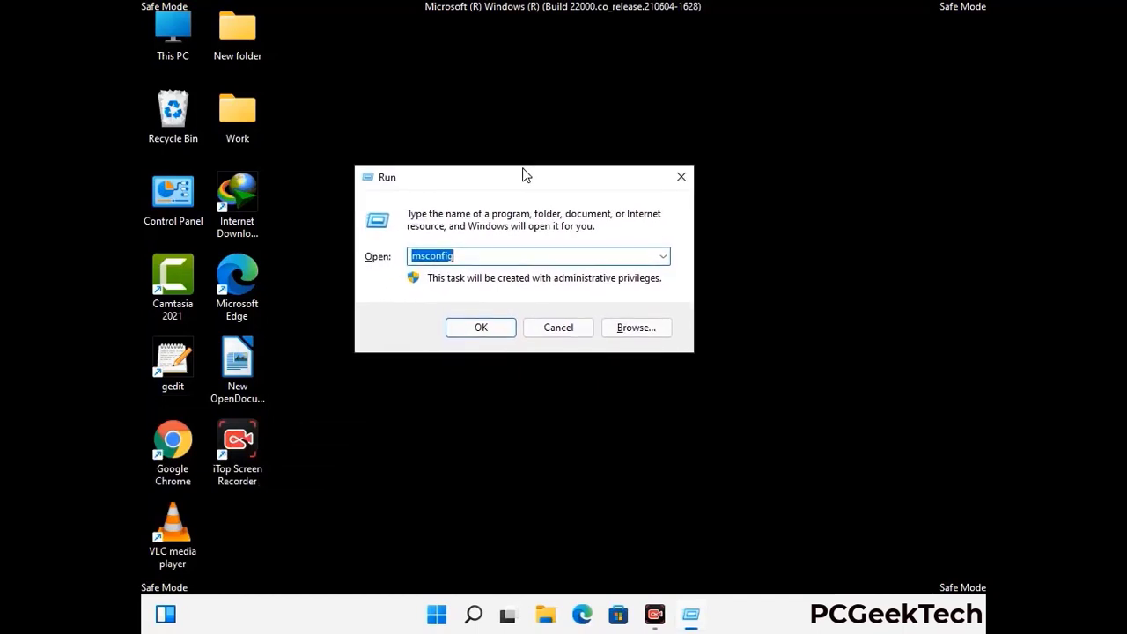
text(%)
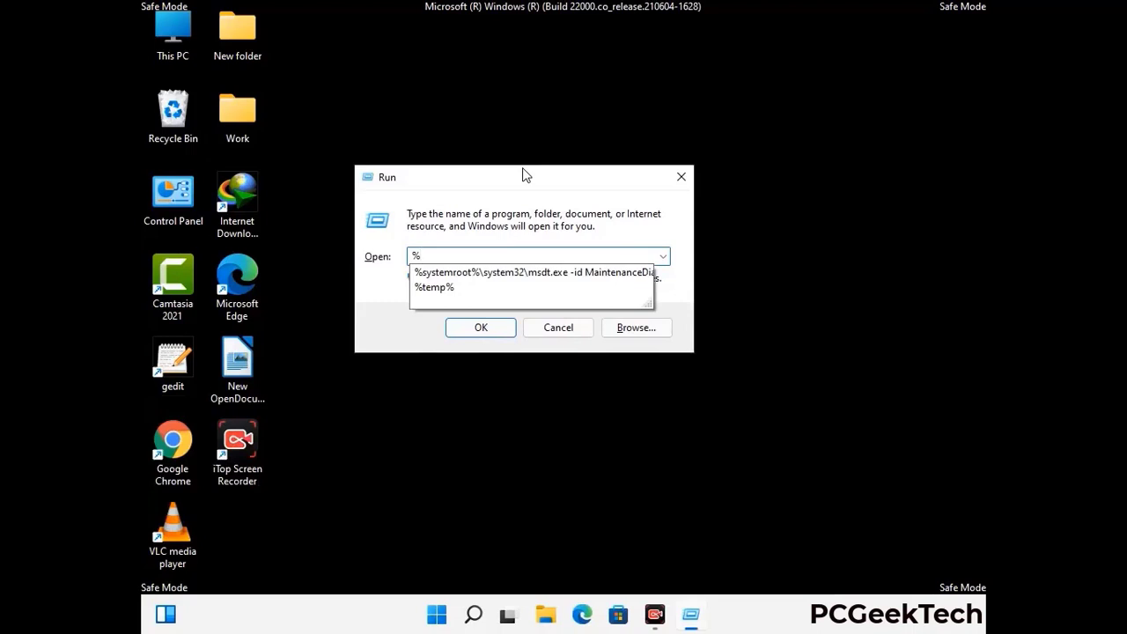
text(appdata%)
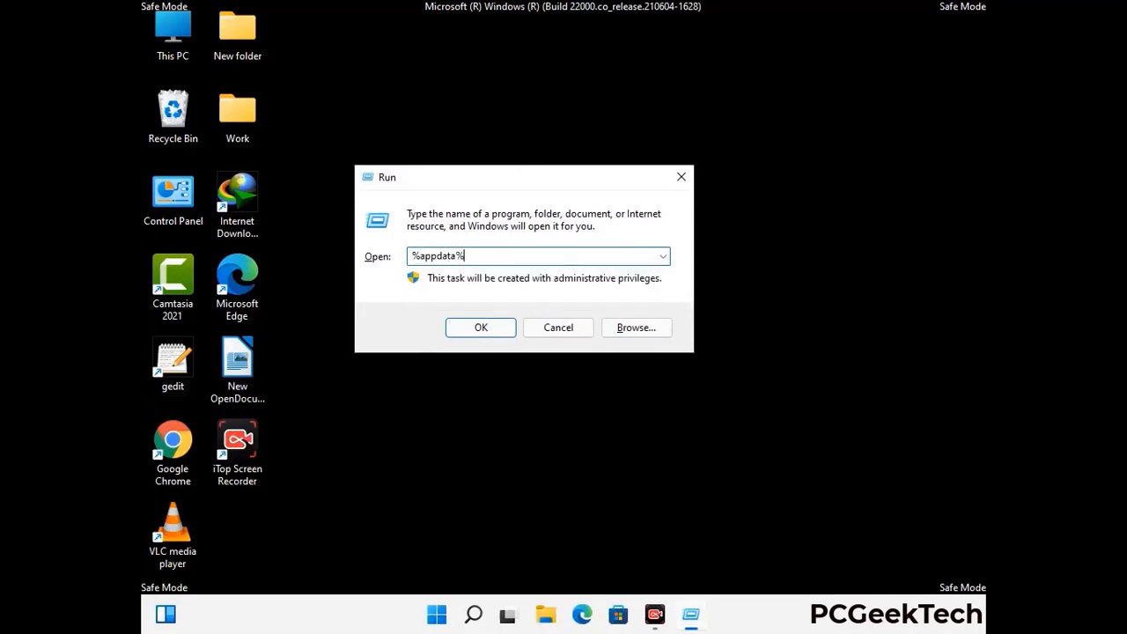
key(Return)
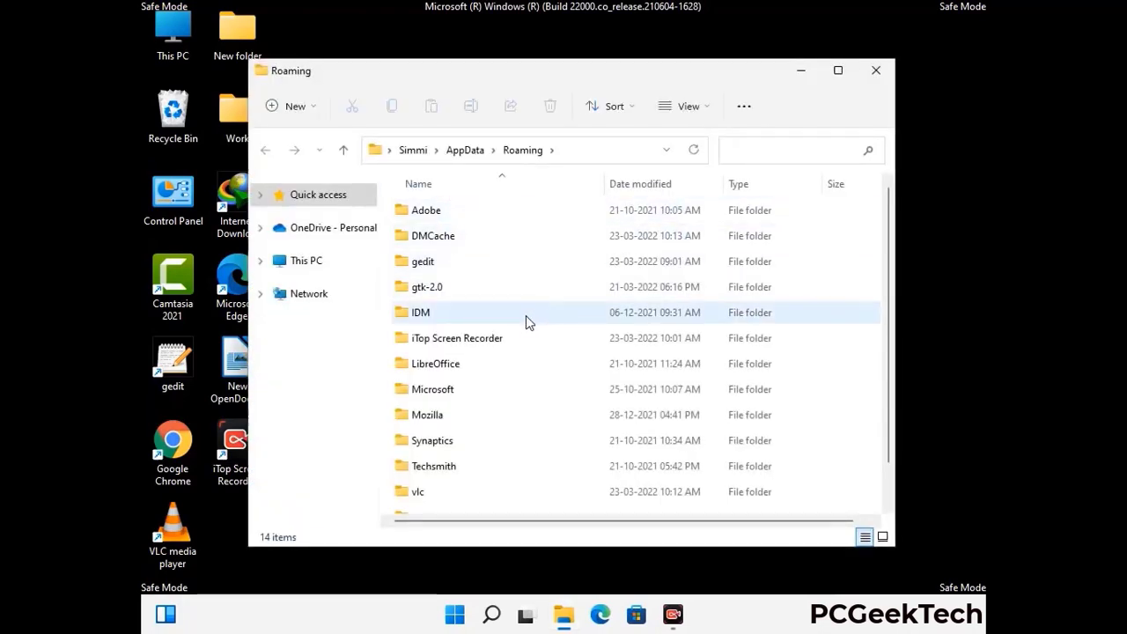
Delete the Zoom folder from the Roaming application data folder and close the folder window
scroll(529, 321, down, 1)
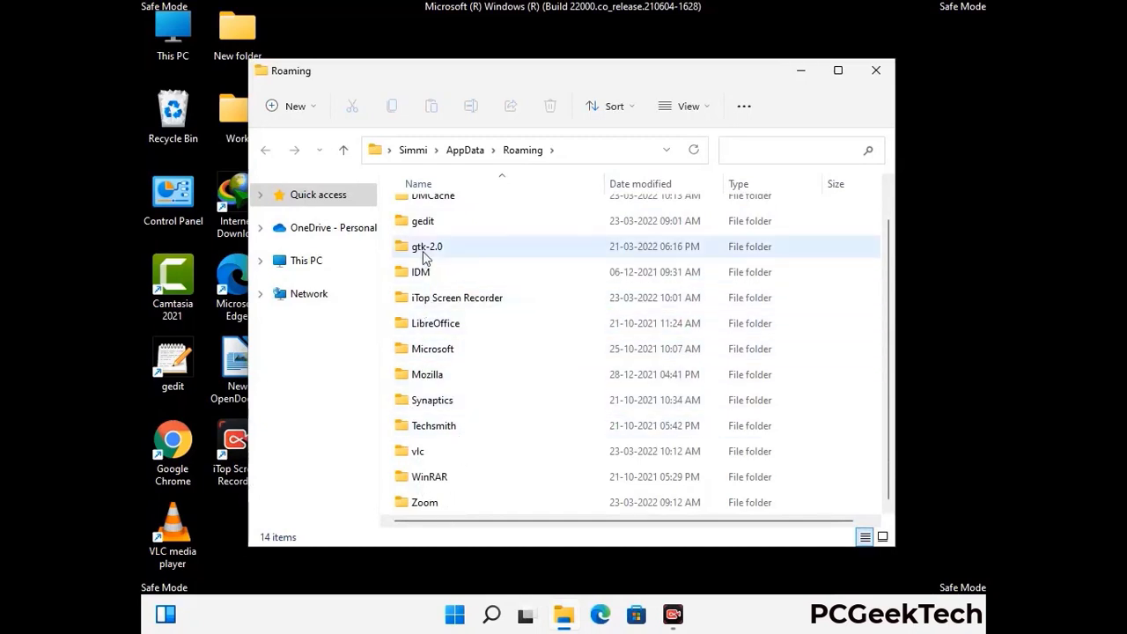
scroll(421, 264, up, 1)
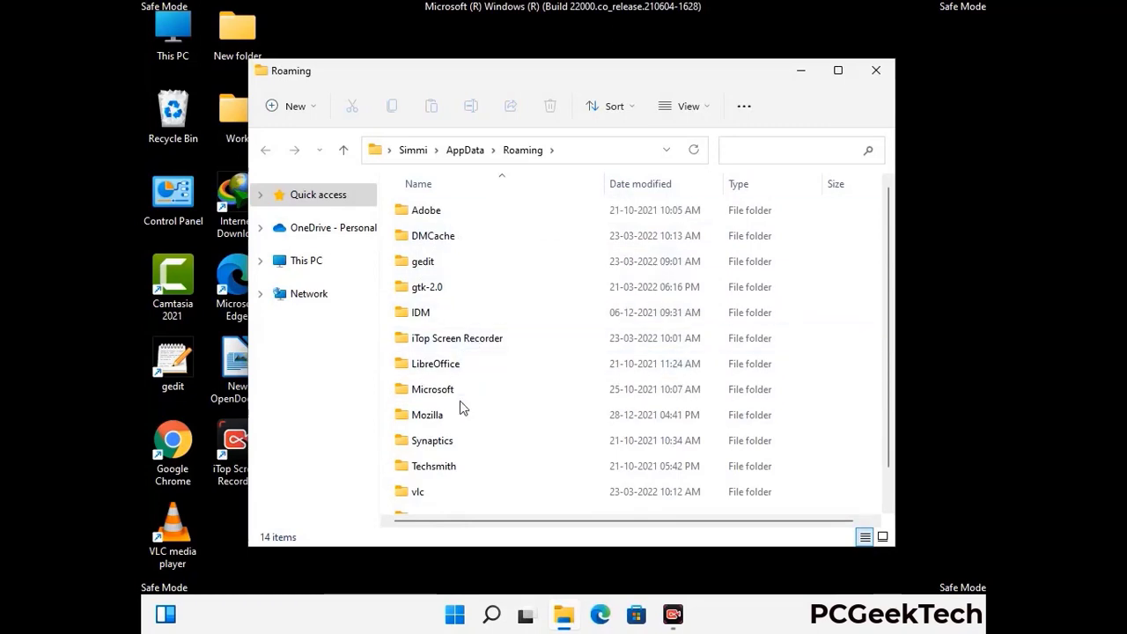
scroll(453, 449, down, 1)
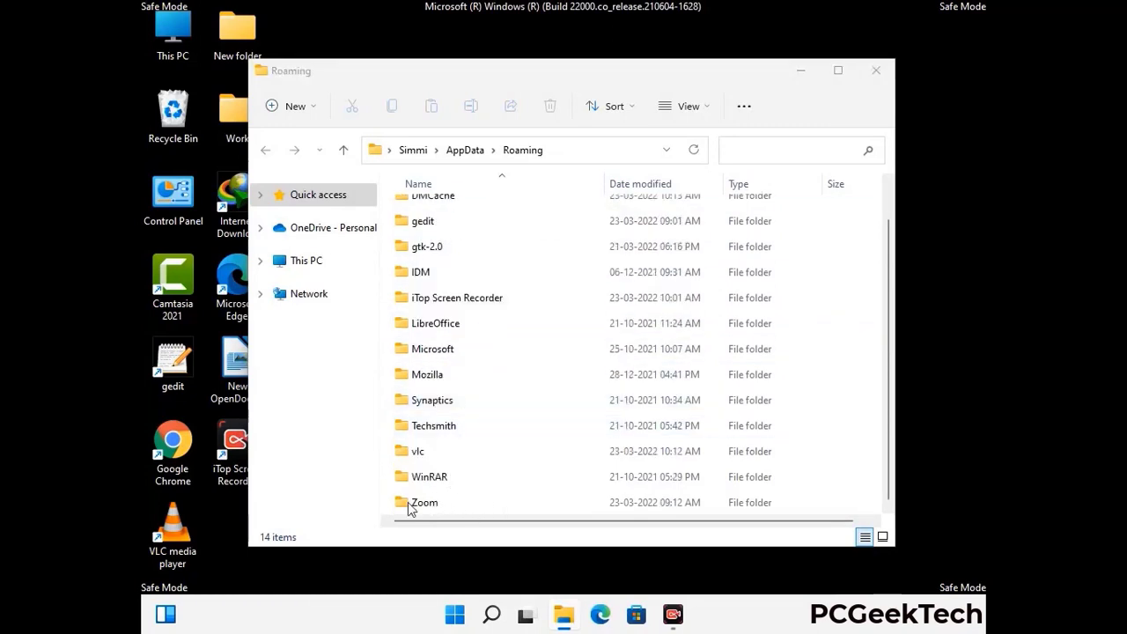
click(630, 498)
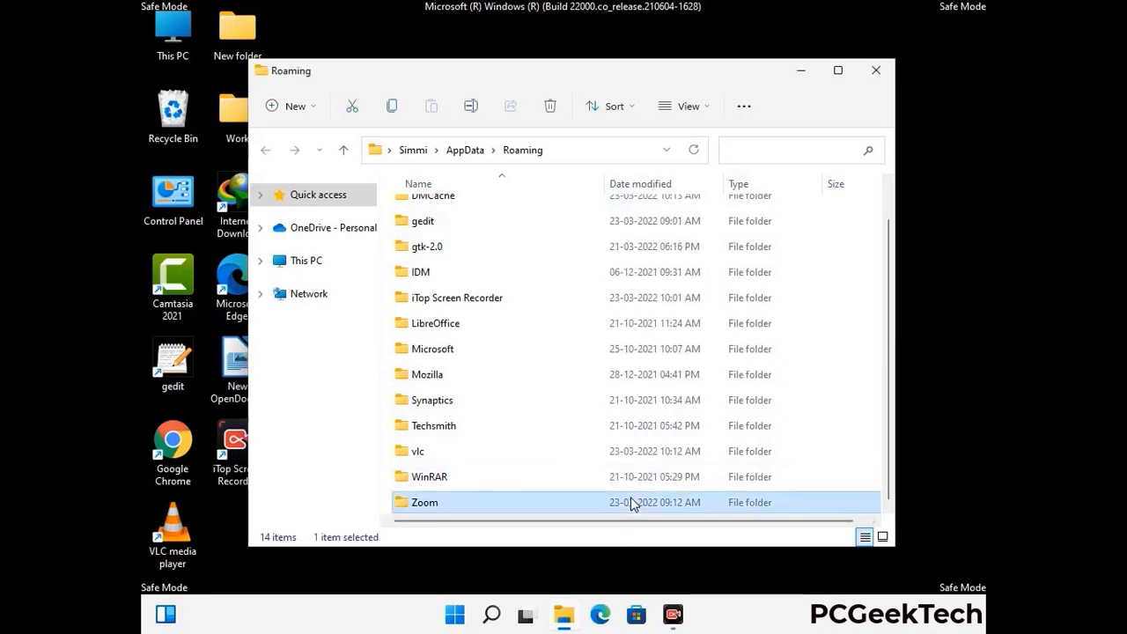
click(553, 110)
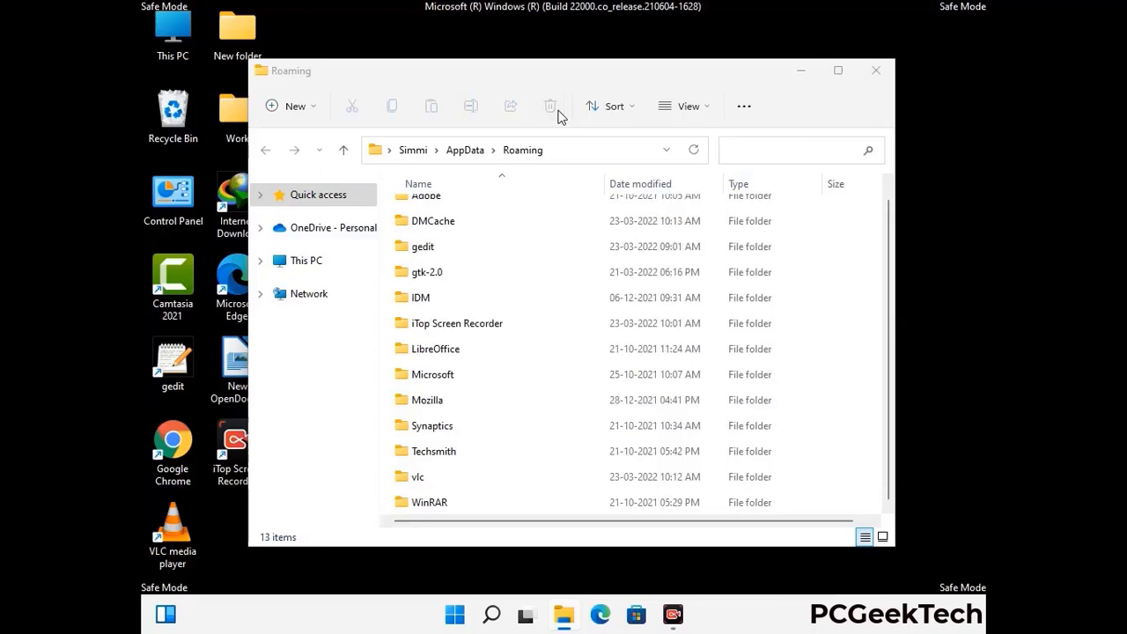
click(875, 72)
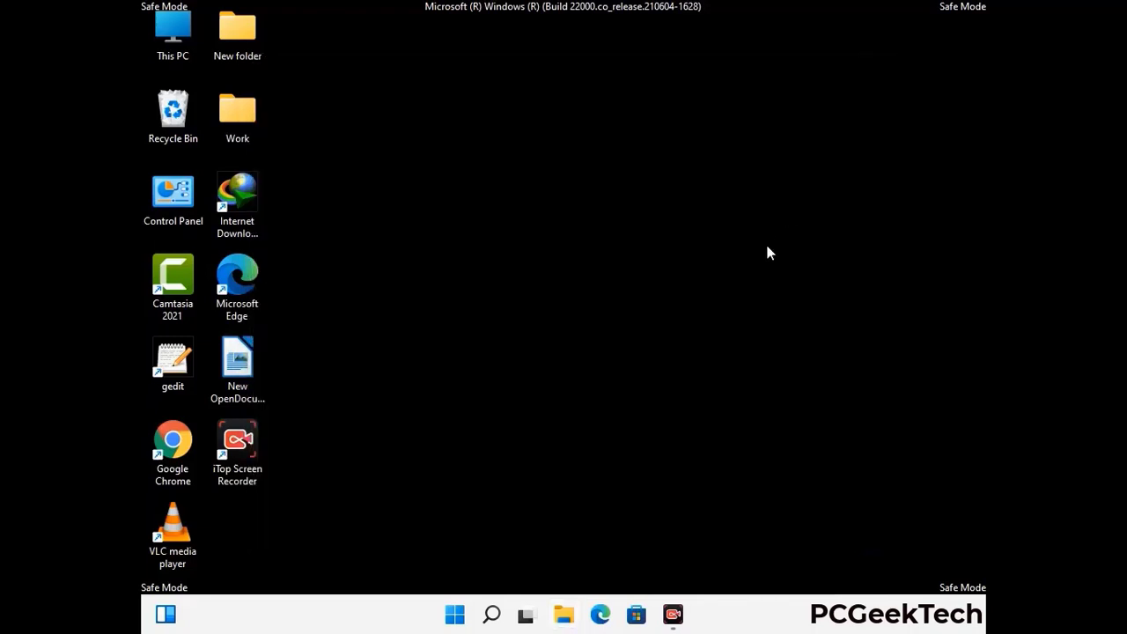
Open the local application data folder by running %LocalAppData%
key(super+r)
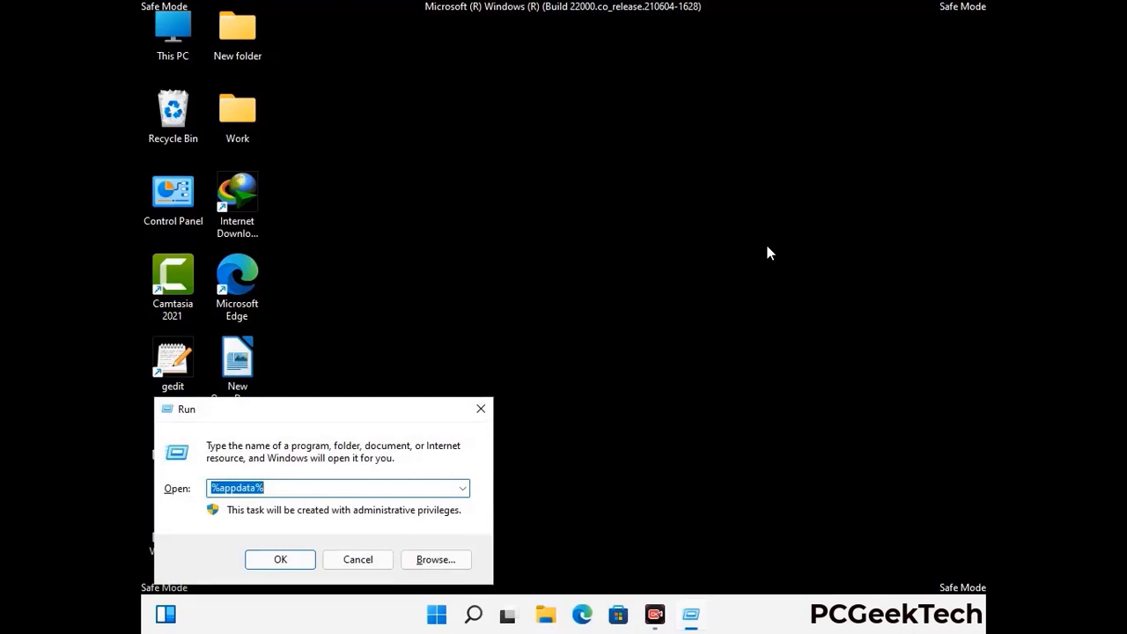
drag(352, 419, 590, 222)
text(%Local)
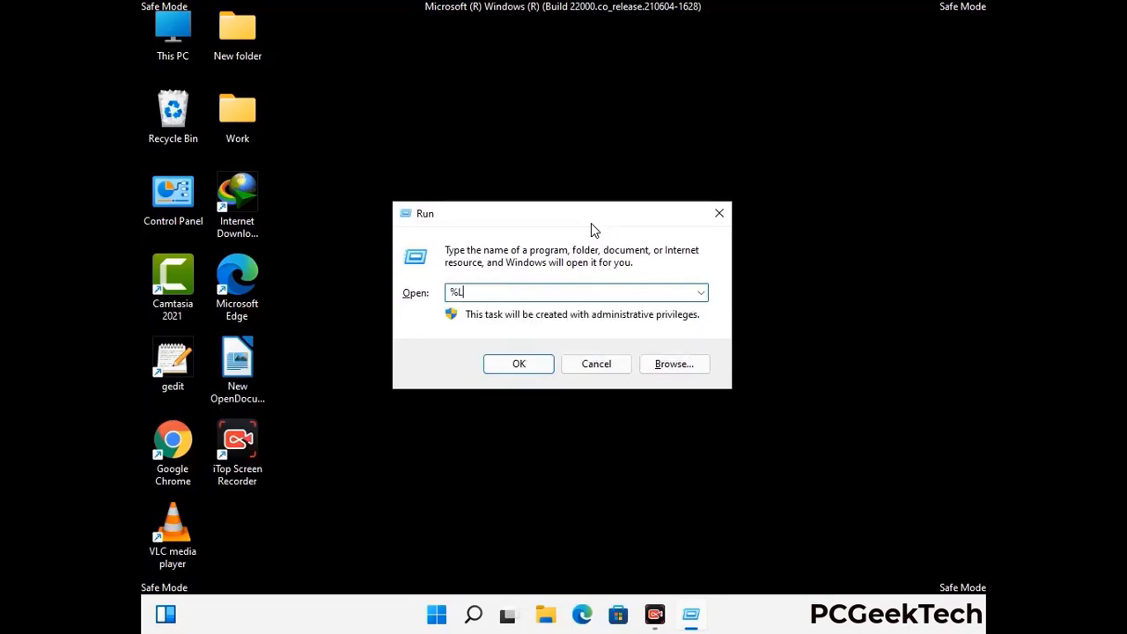
text(App)
key(Return)
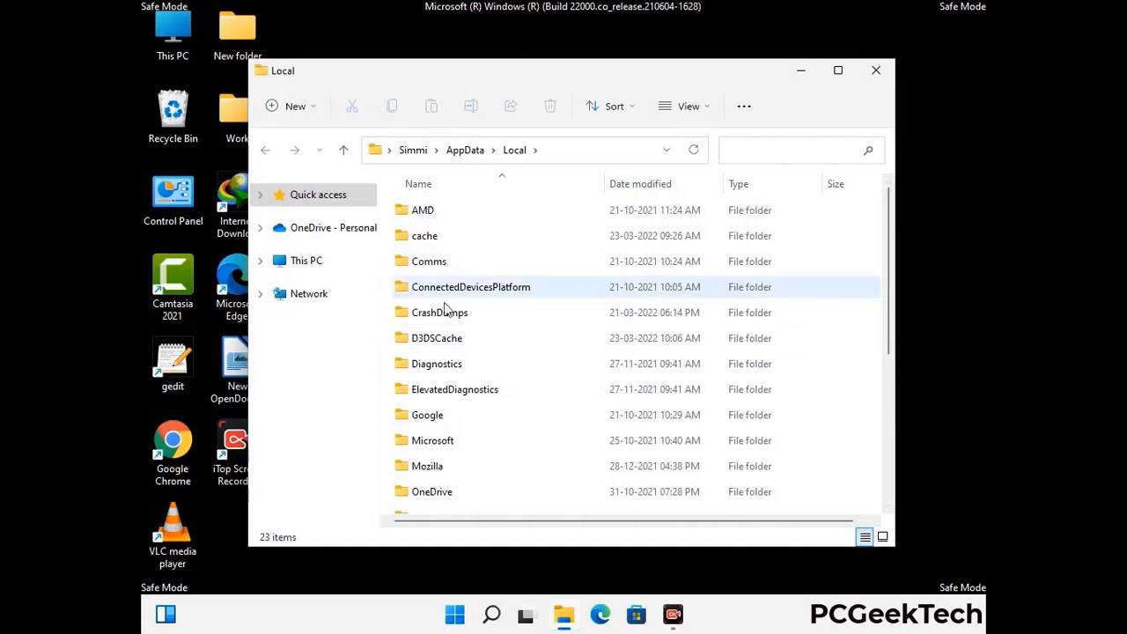
Delete the Mozilla folder from the Local application data folder and close the folder window
scroll(470, 395, down, 1)
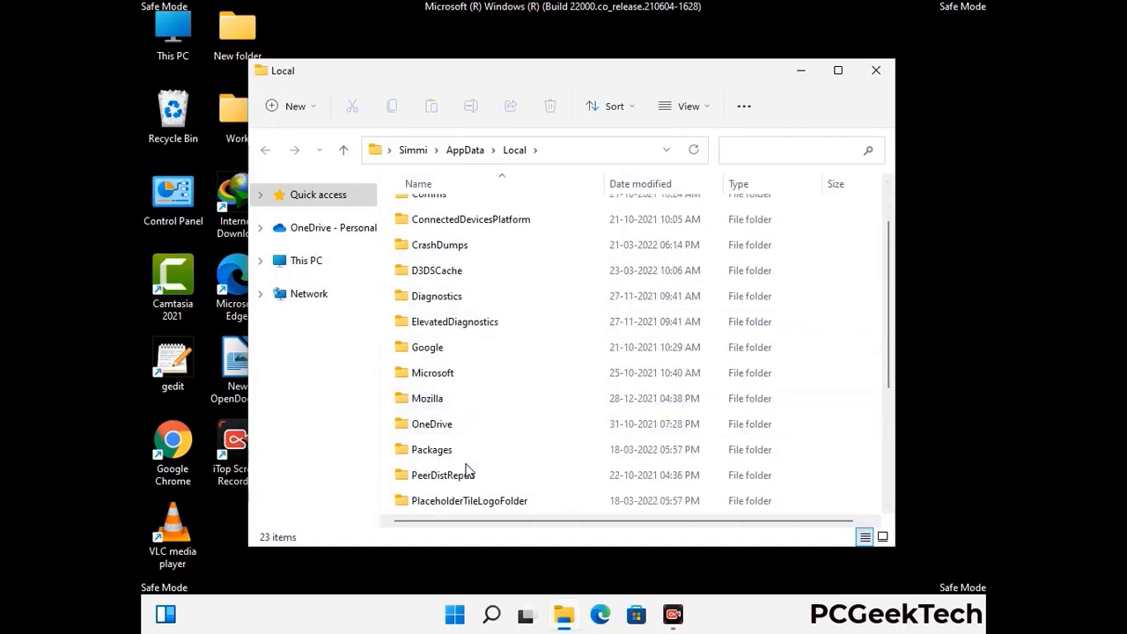
click(438, 402)
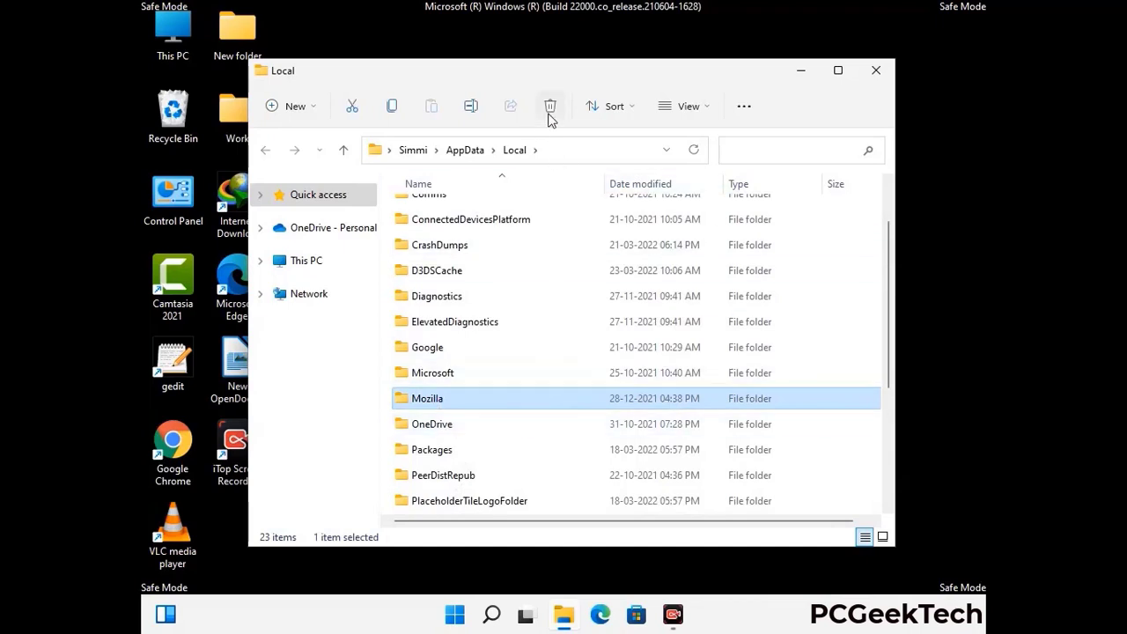
key(Tab)
click(549, 109)
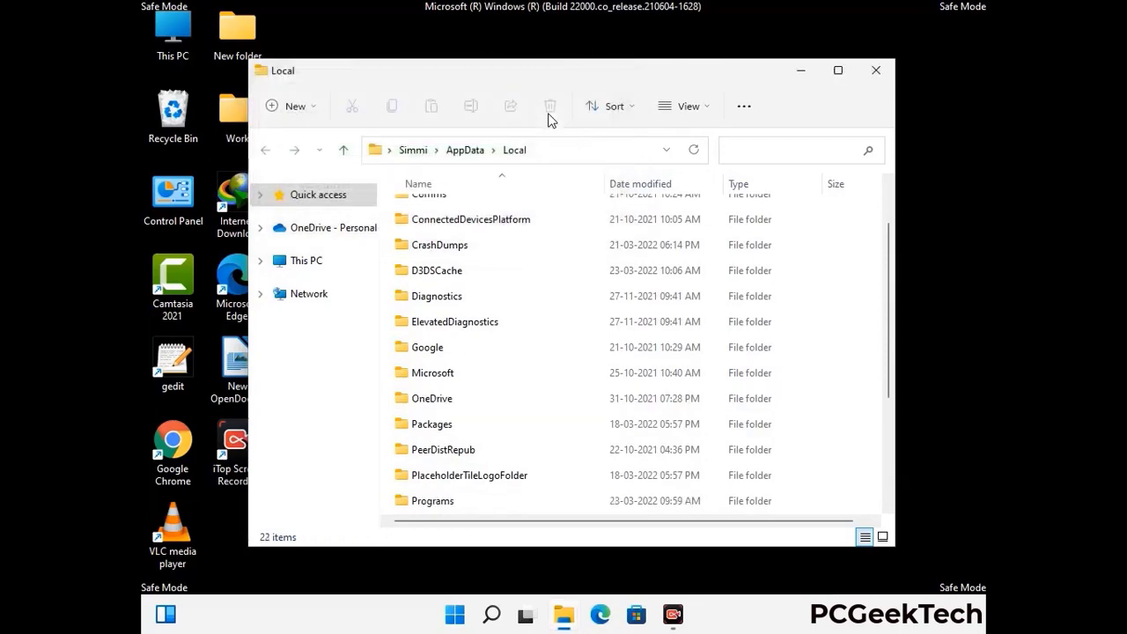
click(877, 79)
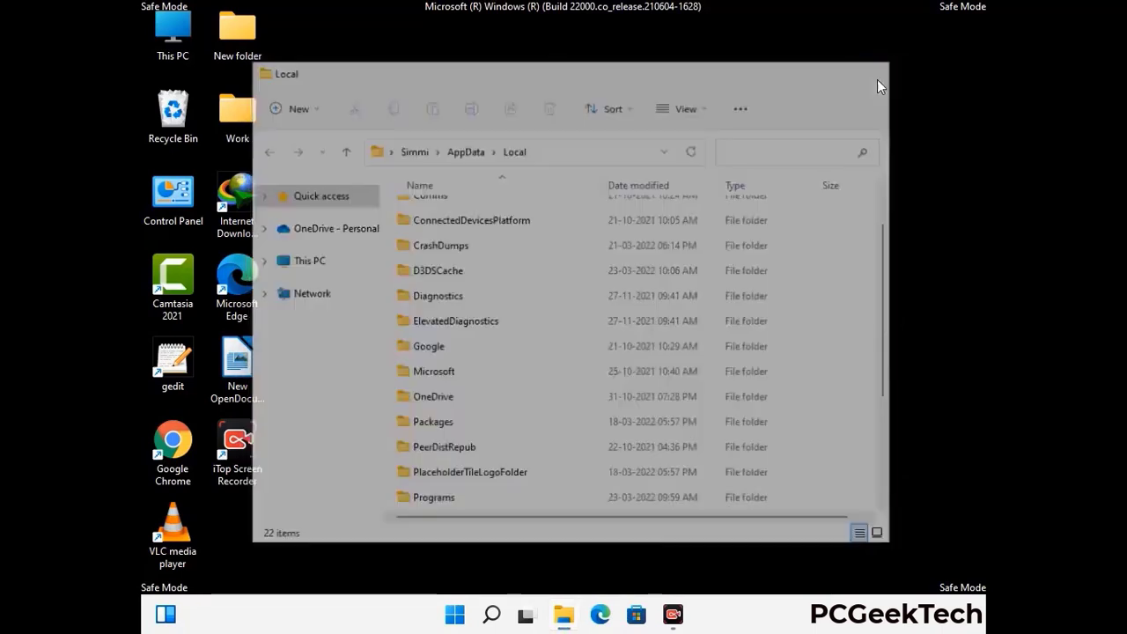
Open the shared program data folder by running %ProgramData%
key(super+r)
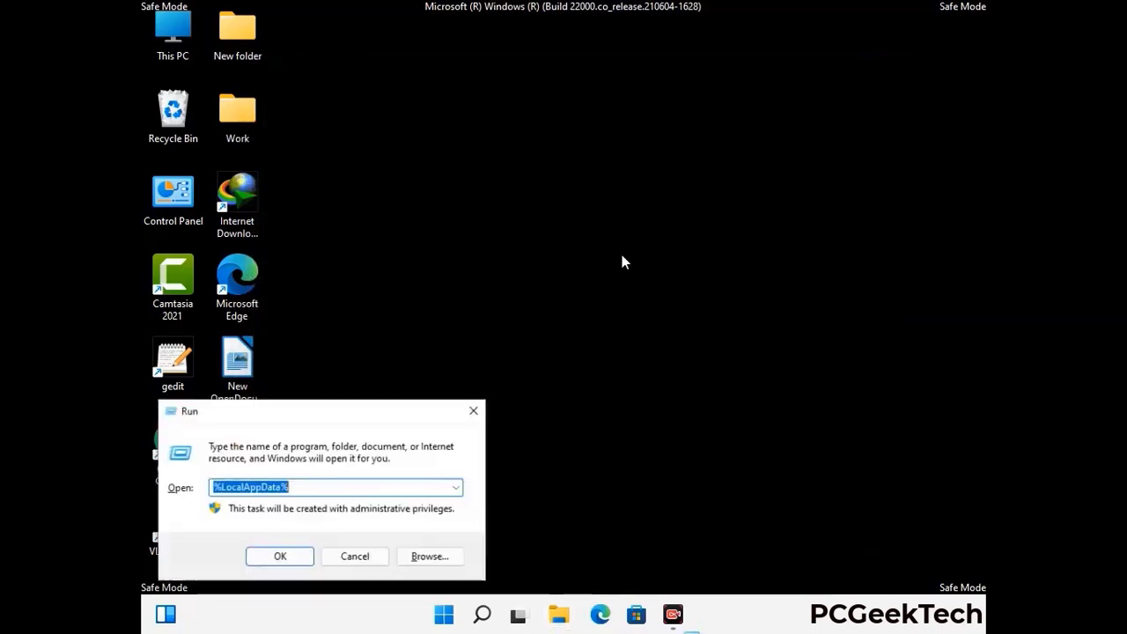
drag(286, 417, 515, 232)
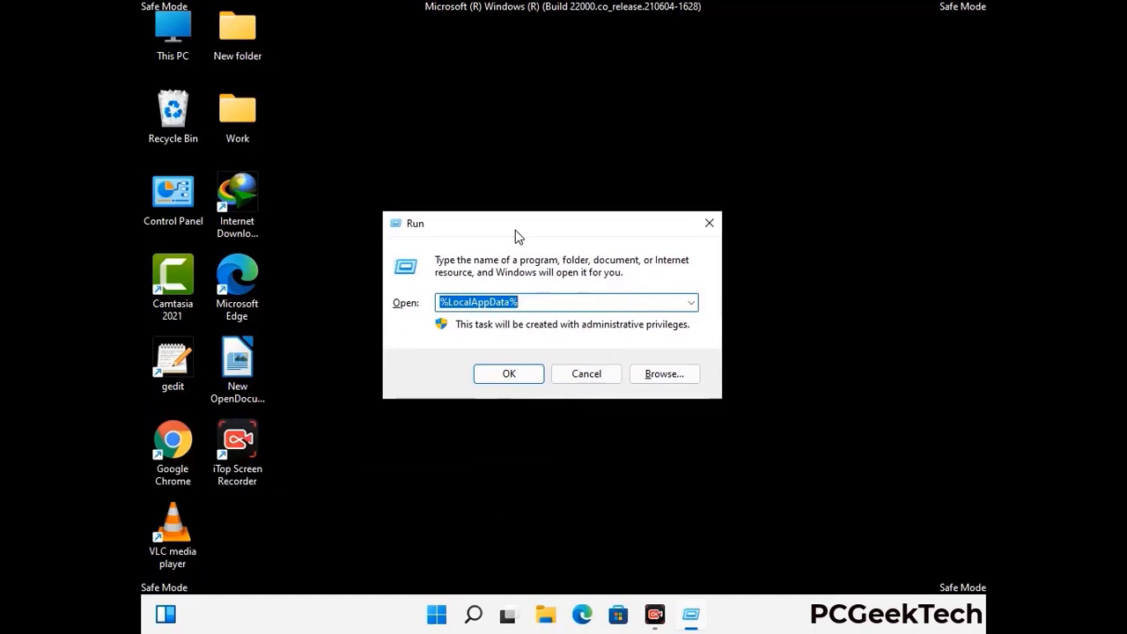
text(%)
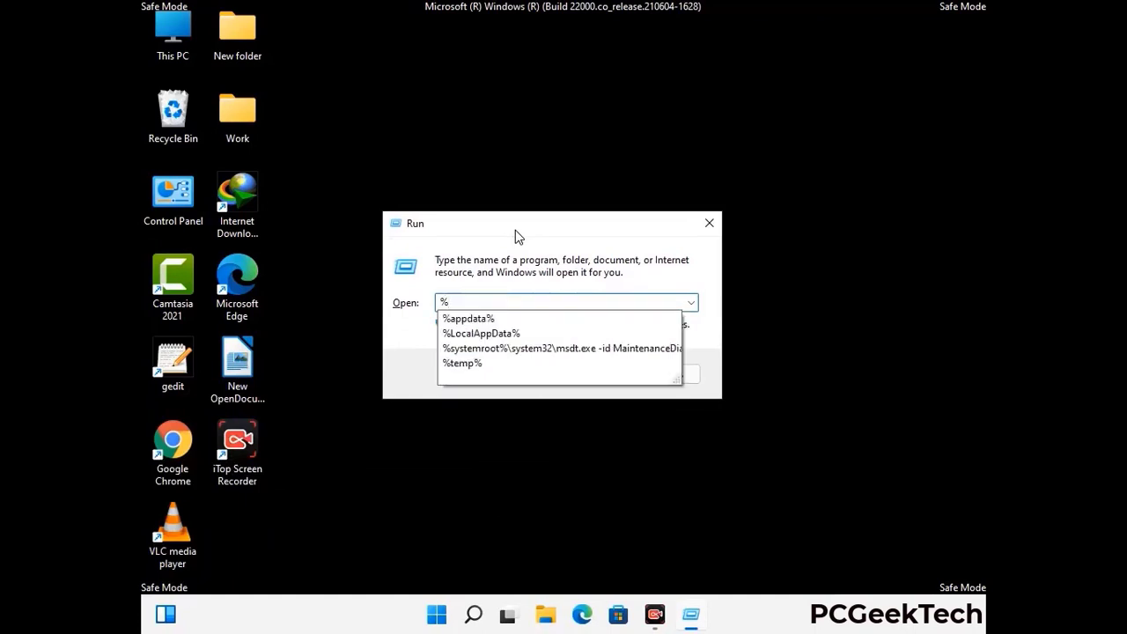
text(ProgramData%)
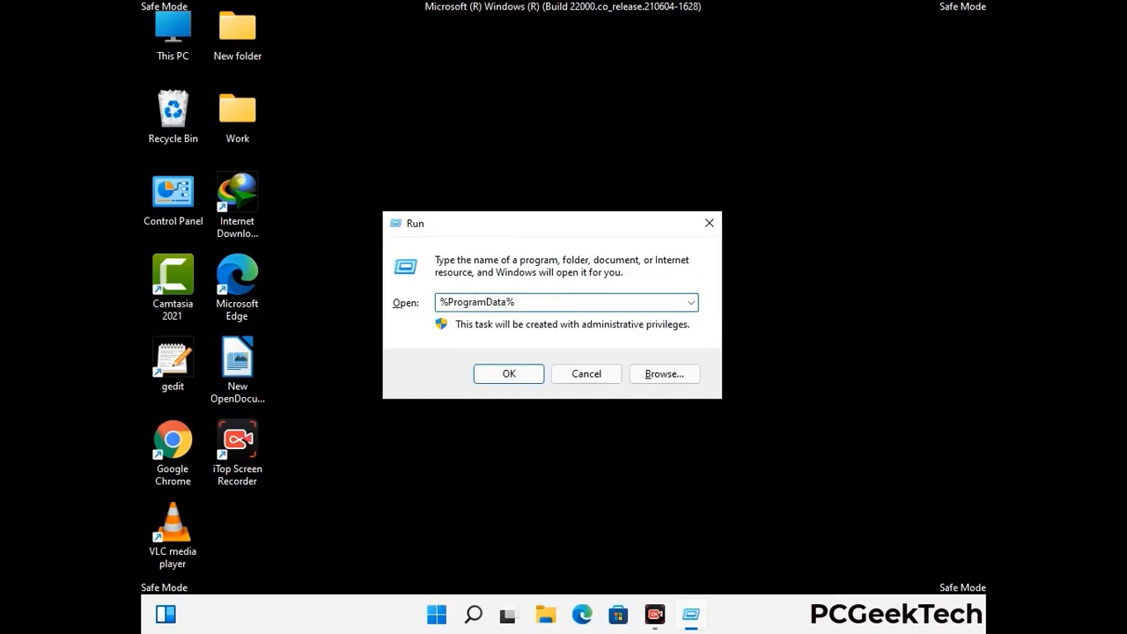
key(Return)
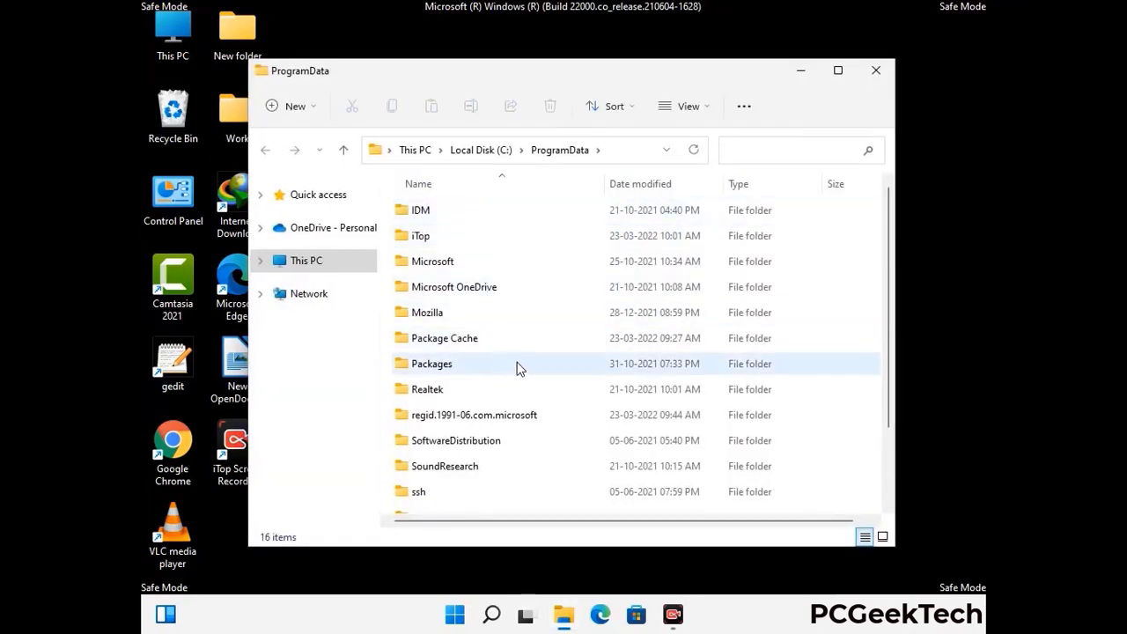
Delete the Mozilla folder from C:\ProgramData and close the folder window
scroll(517, 370, down, 1)
scroll(516, 396, down, 1)
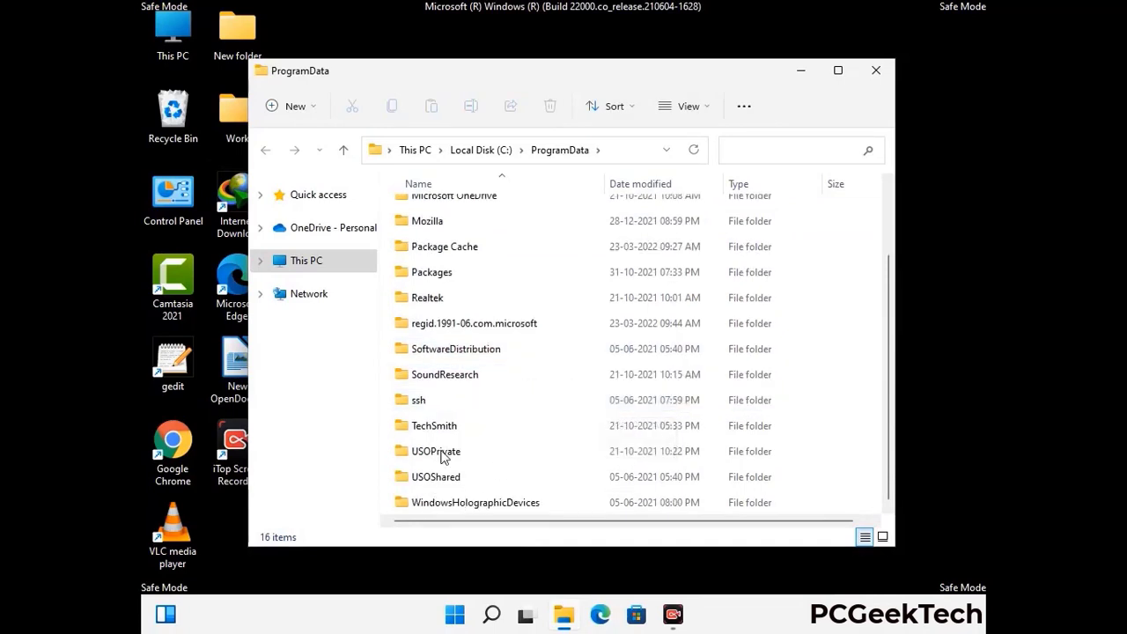
click(439, 221)
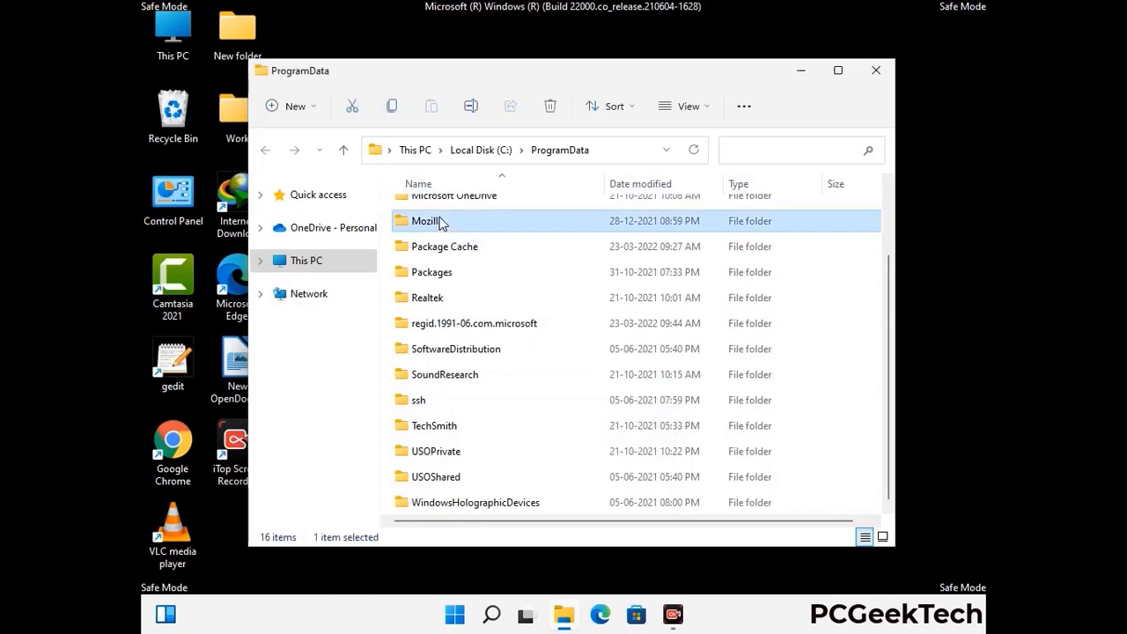
click(552, 107)
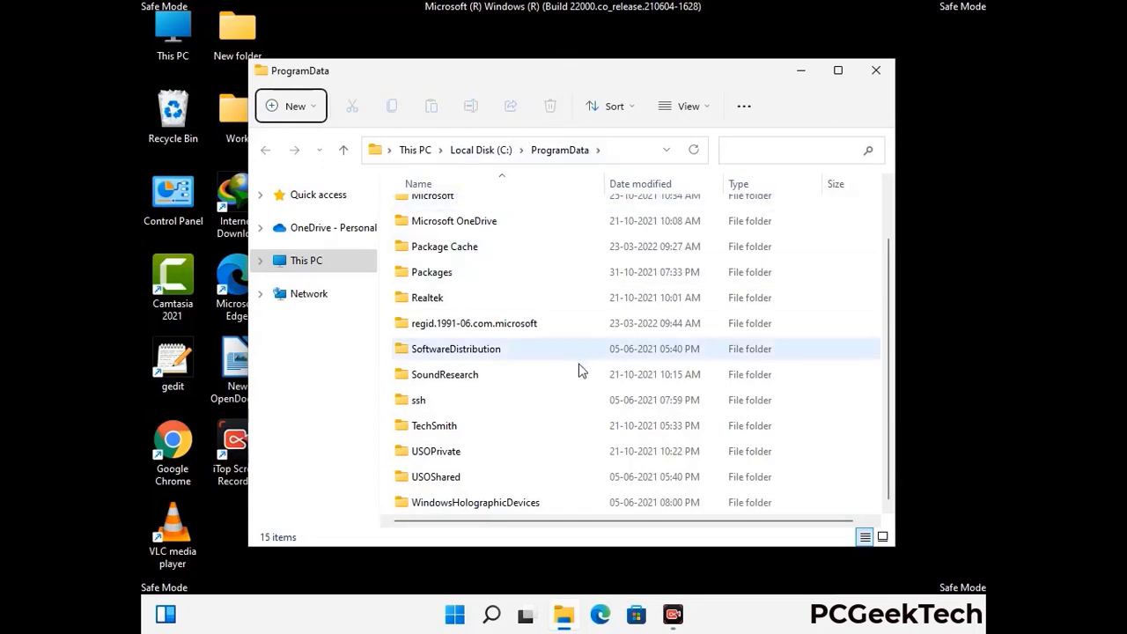
scroll(582, 372, up, 2)
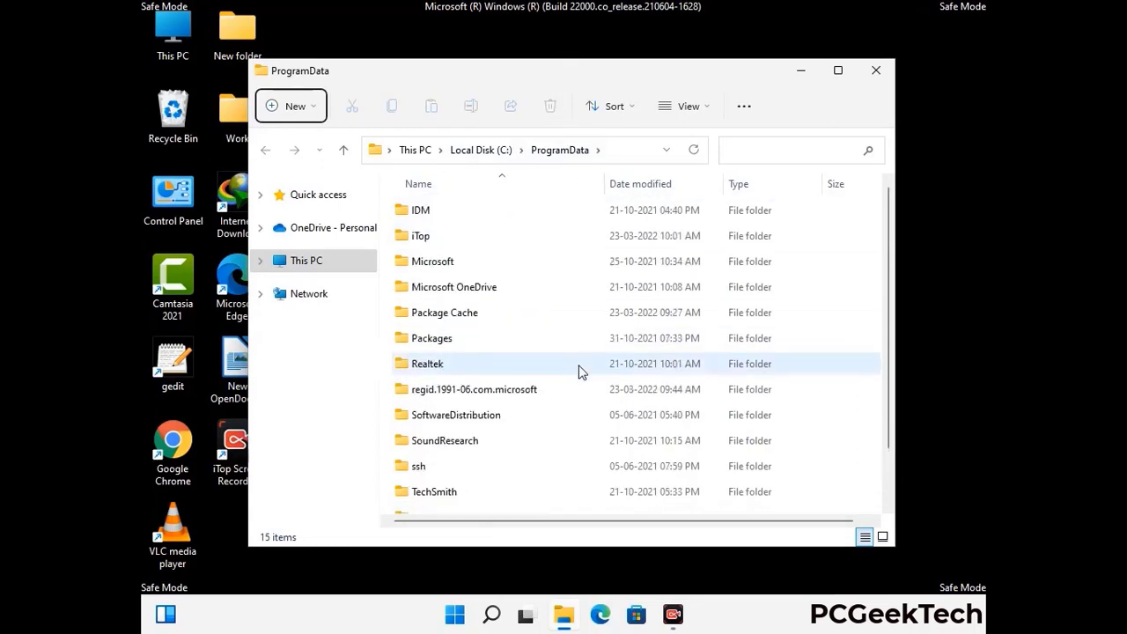
click(880, 70)
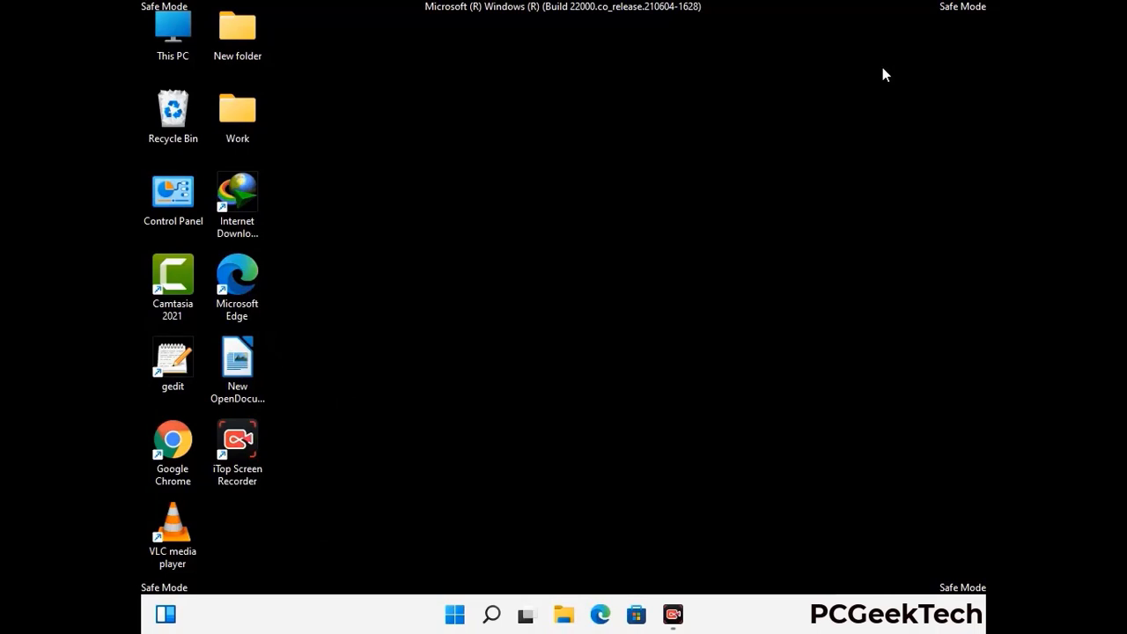
Open the Windows system folder by running %WinDir%
key(super+r)
drag(369, 410, 588, 228)
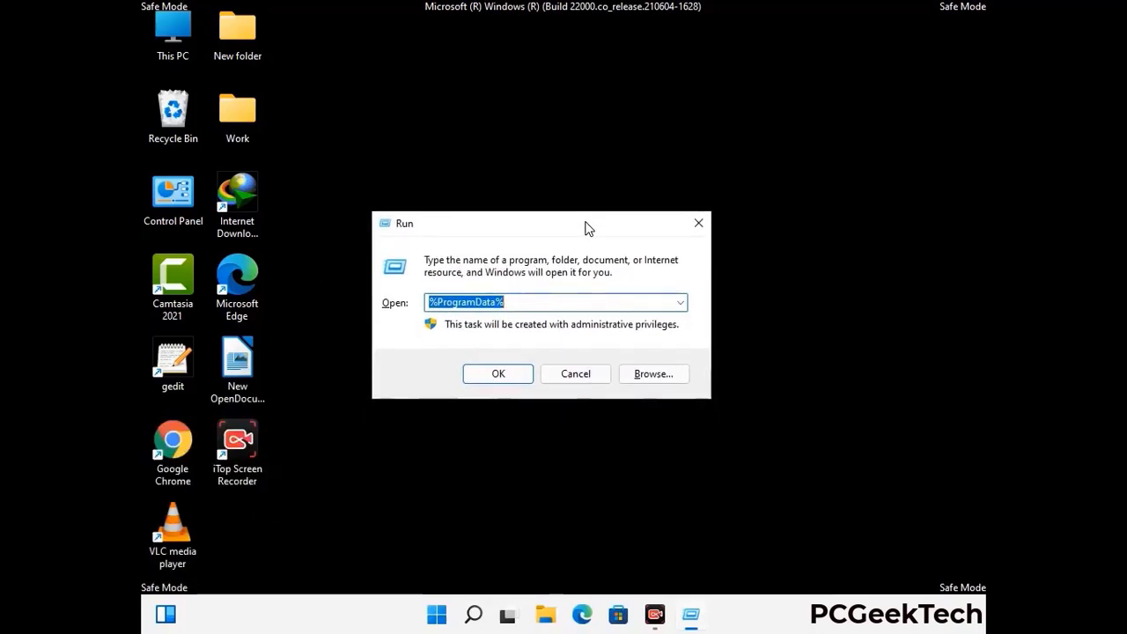
text(%Wi)
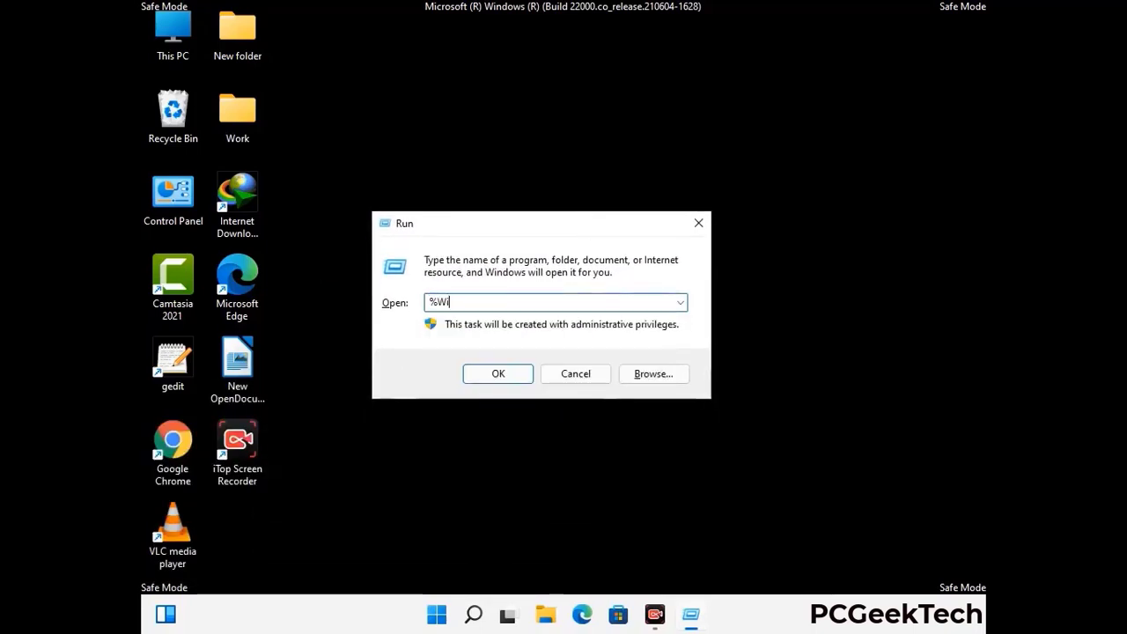
text(nDir%)
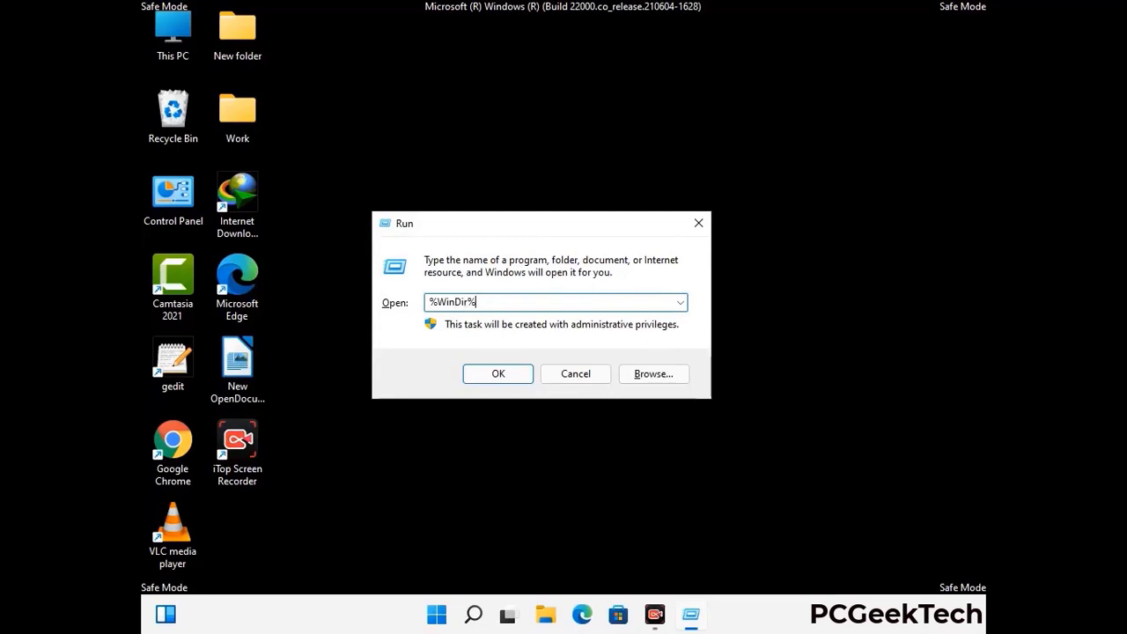
key(Return)
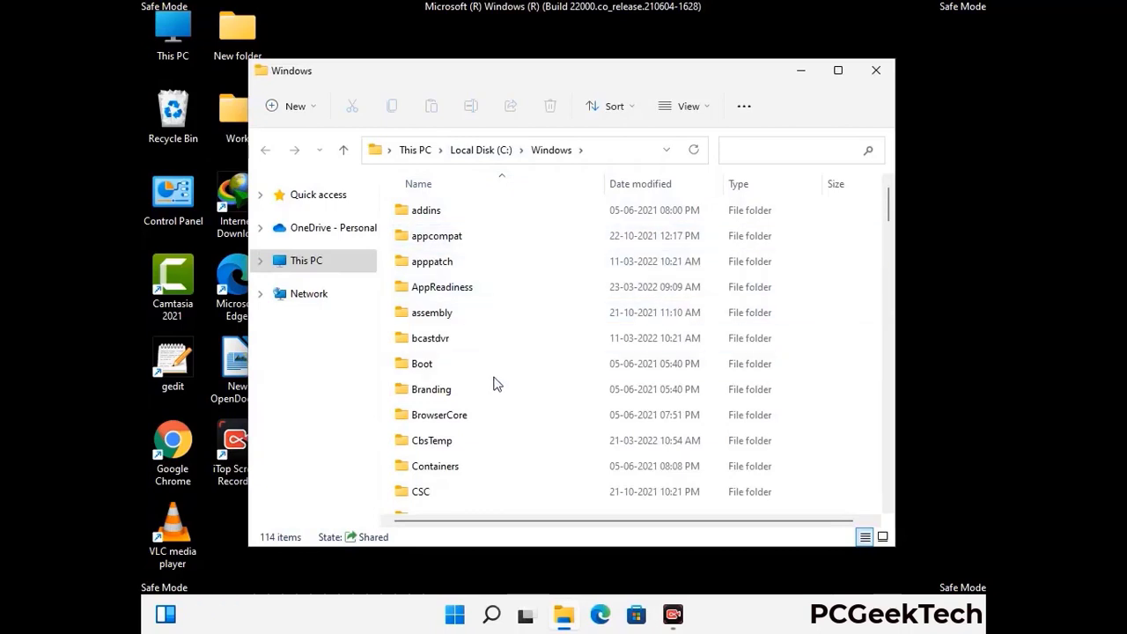
Look through the subfolders and files in C:\Windows for suspicious or unwanted items
scroll(496, 387, down, 1)
scroll(496, 390, down, 3)
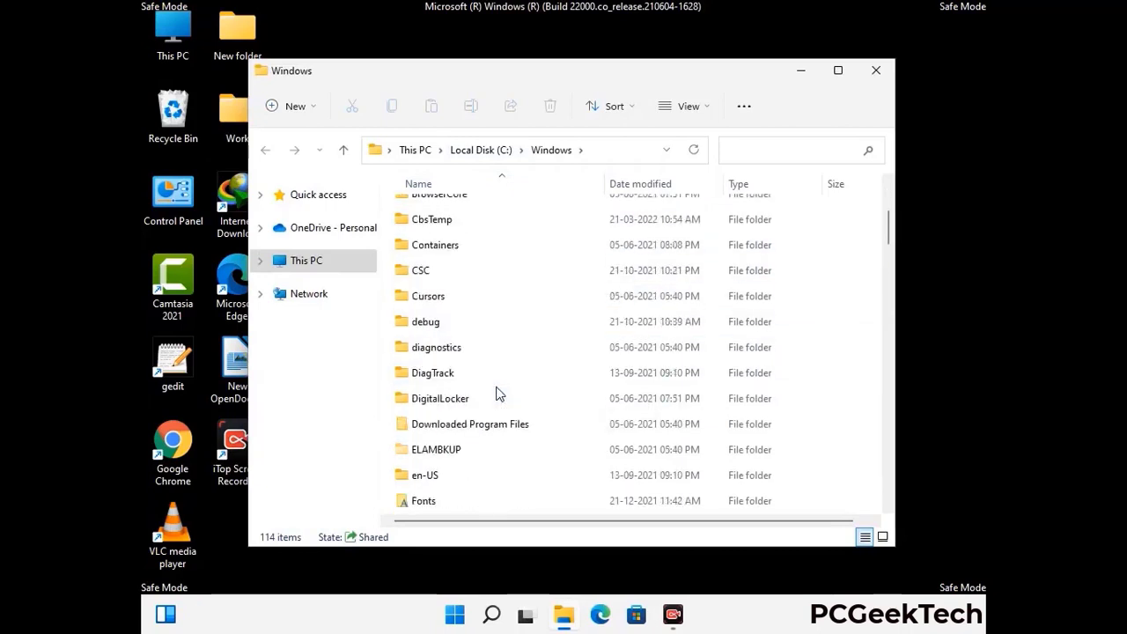
scroll(496, 396, down, 5)
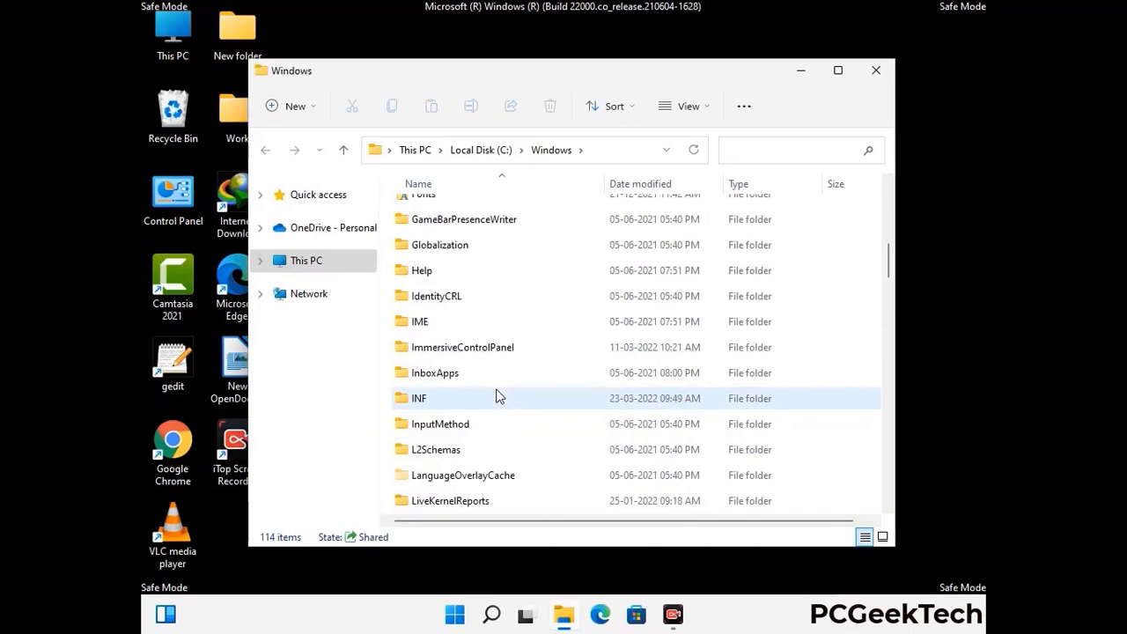
scroll(496, 396, down, 4)
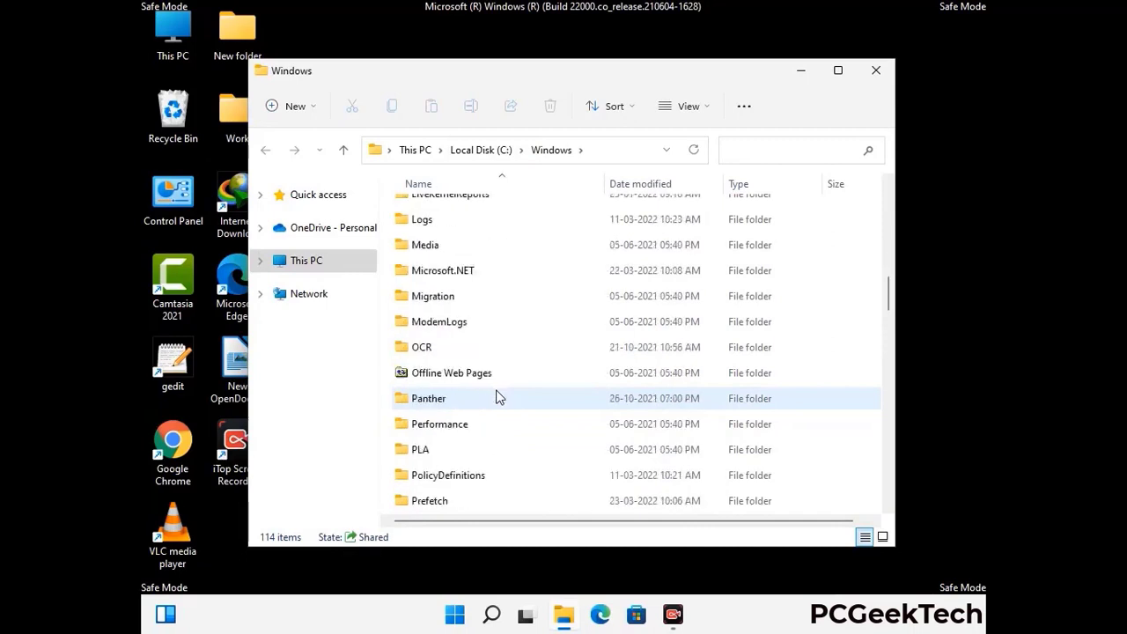
scroll(495, 398, down, 6)
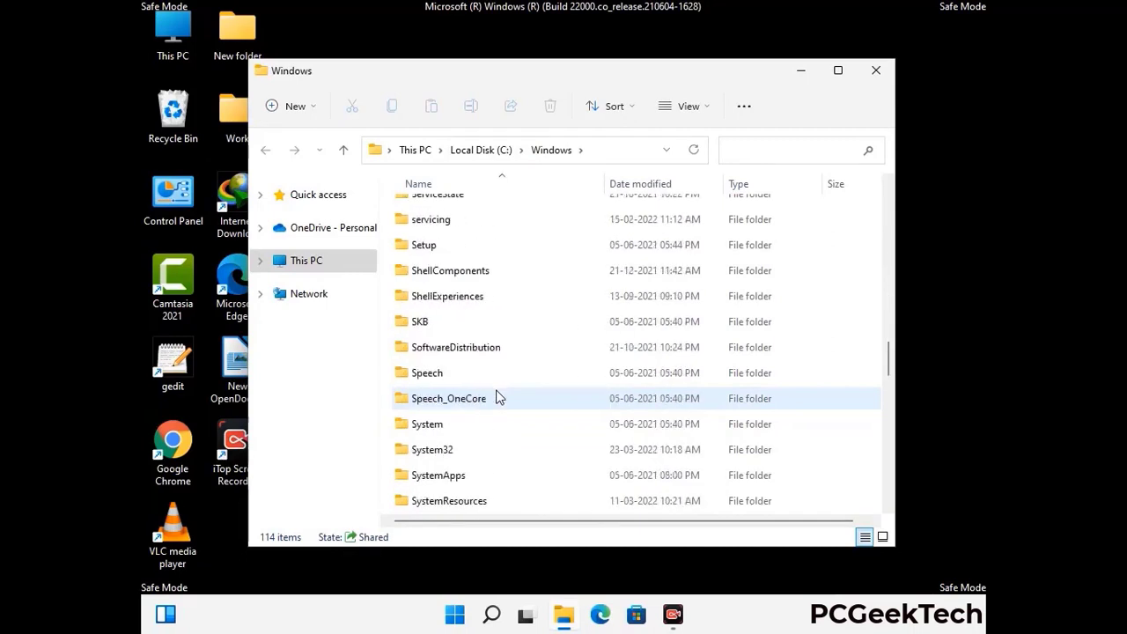
scroll(496, 398, down, 7)
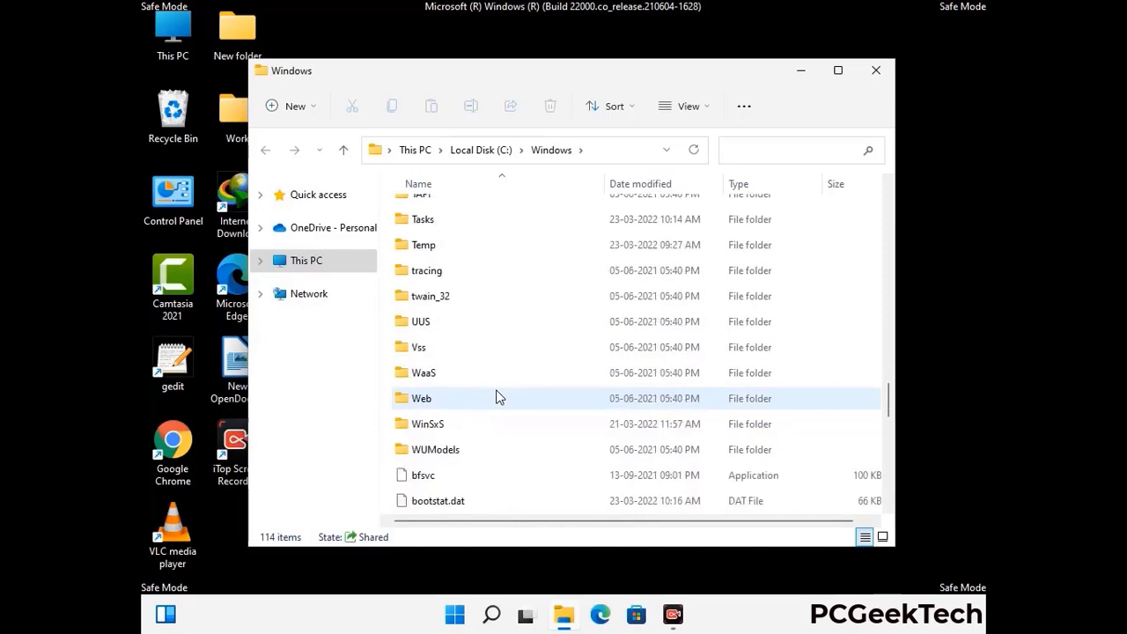
scroll(496, 397, down, 8)
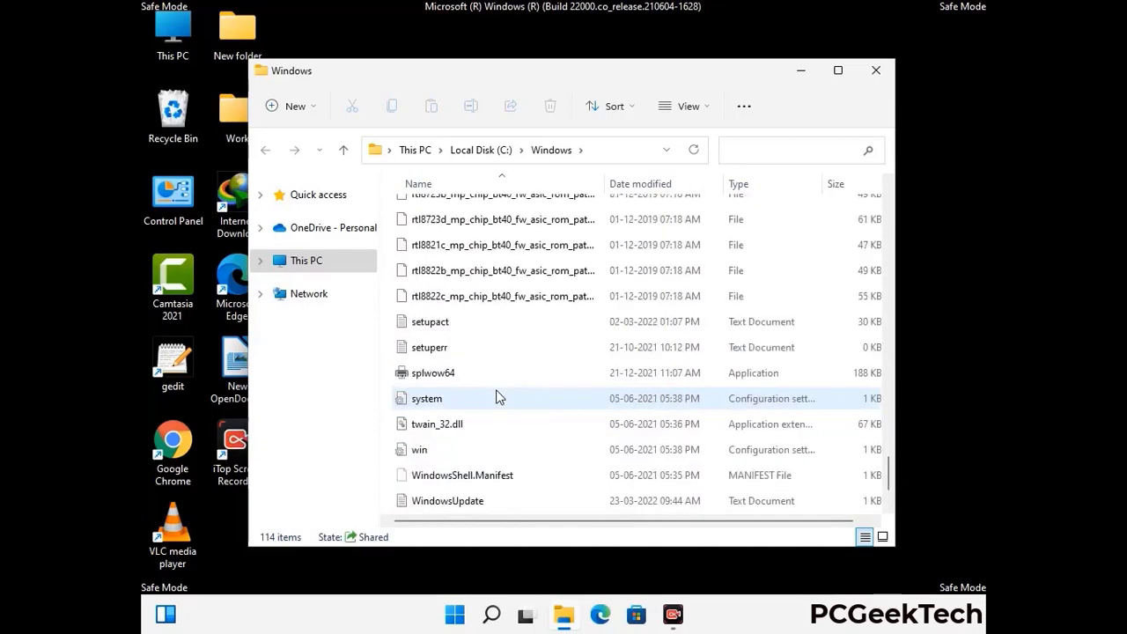
scroll(496, 398, up, 15)
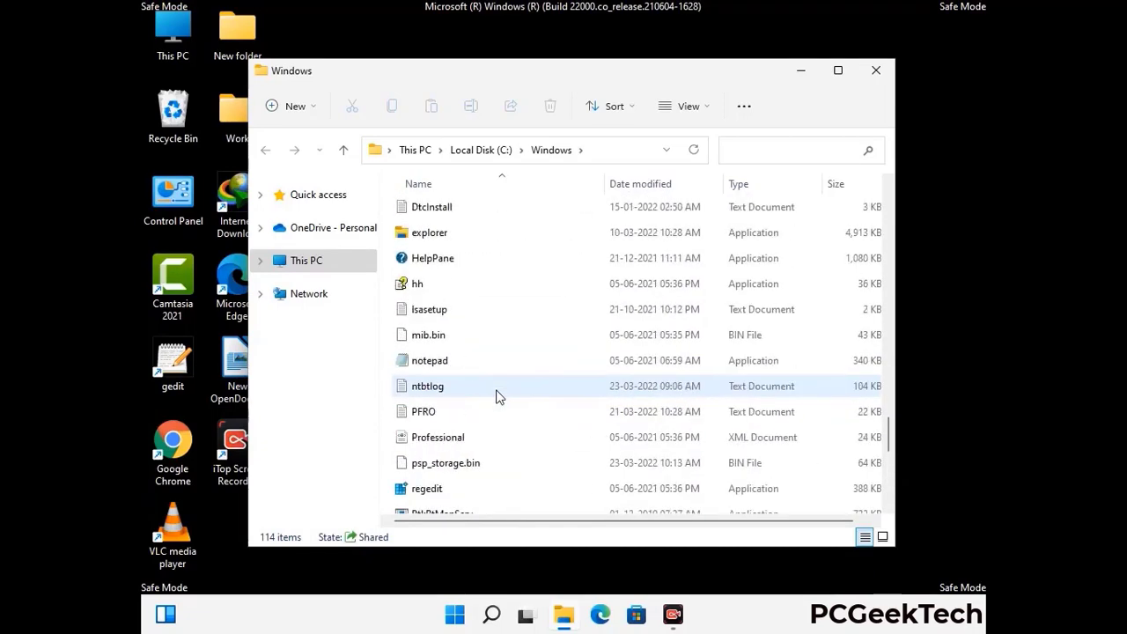
scroll(496, 397, up, 3)
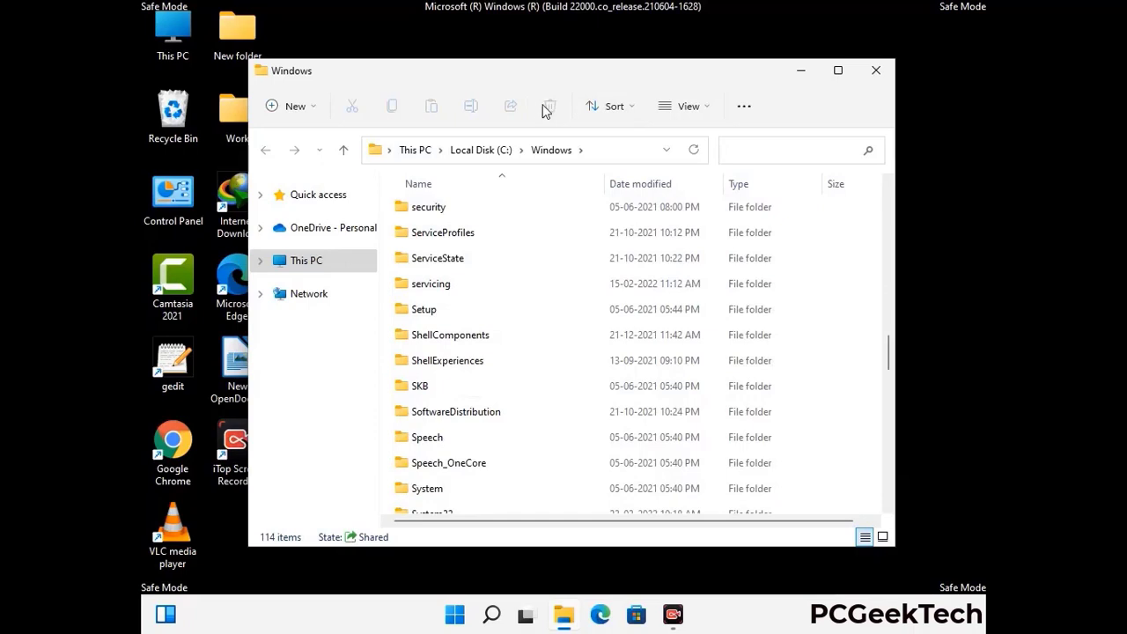
Close the Windows folder window and open the user's temporary files folder by running %temp%
click(883, 70)
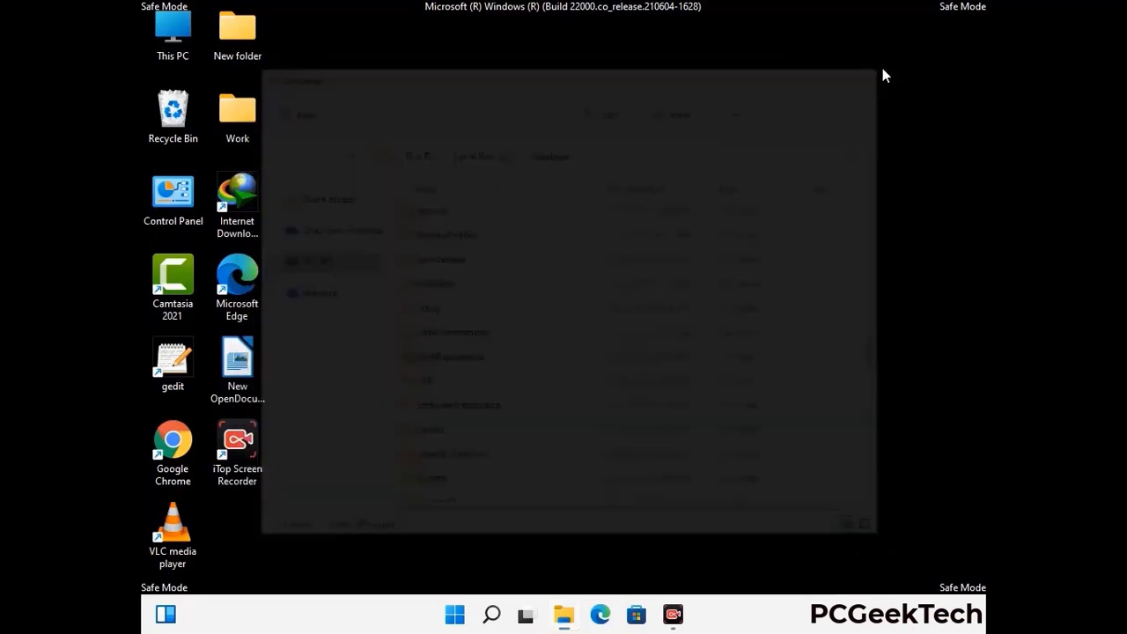
key(super+r)
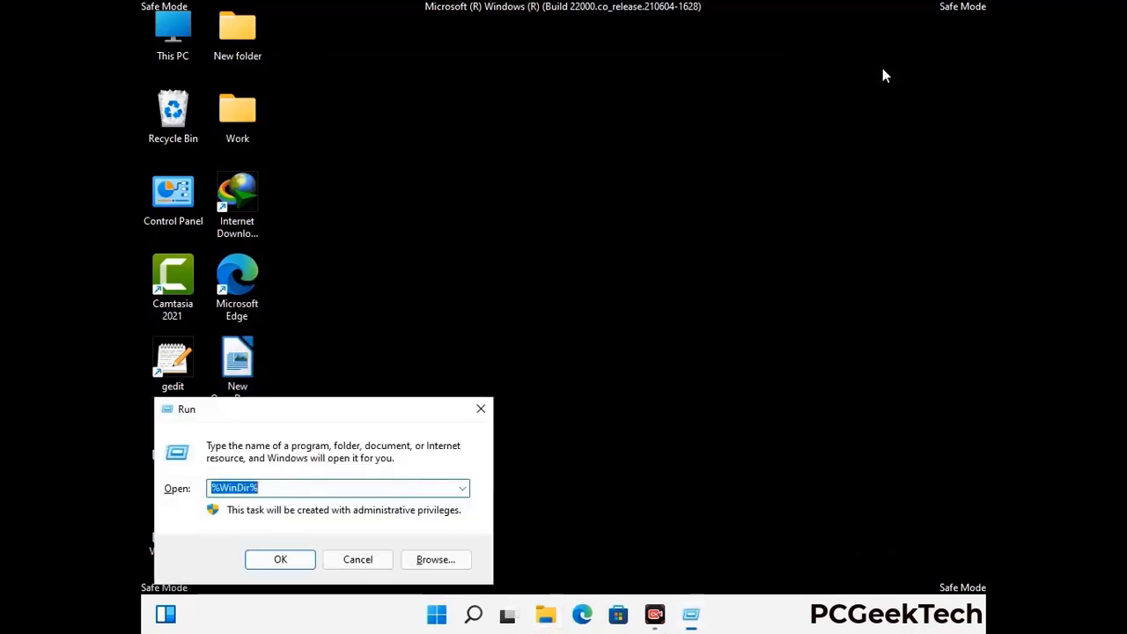
drag(374, 416, 642, 151)
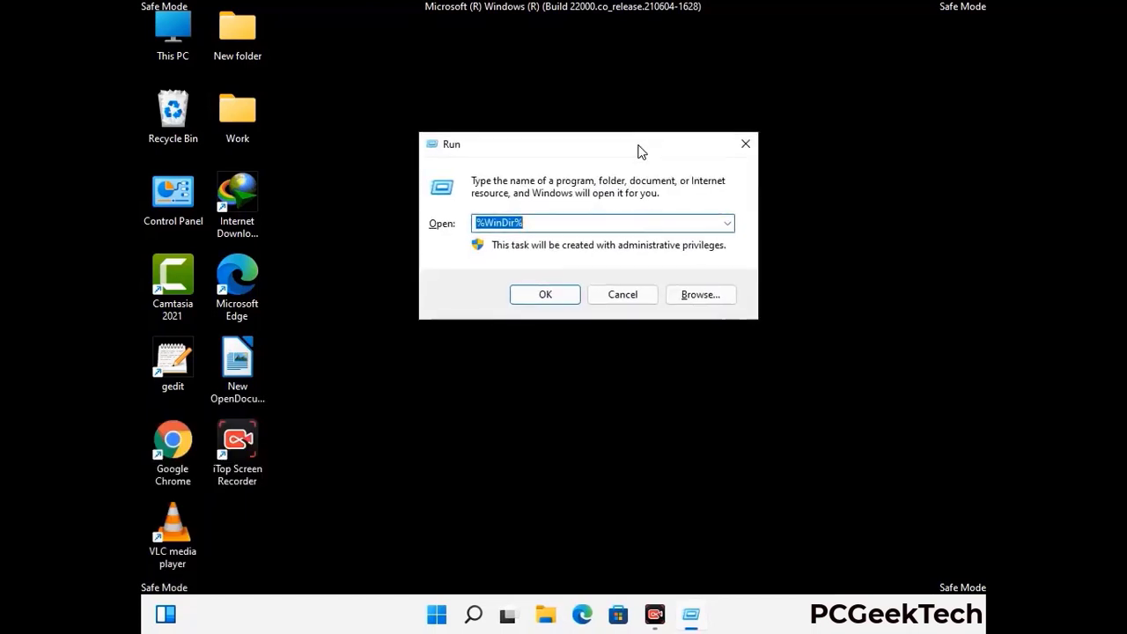
text(%tem)
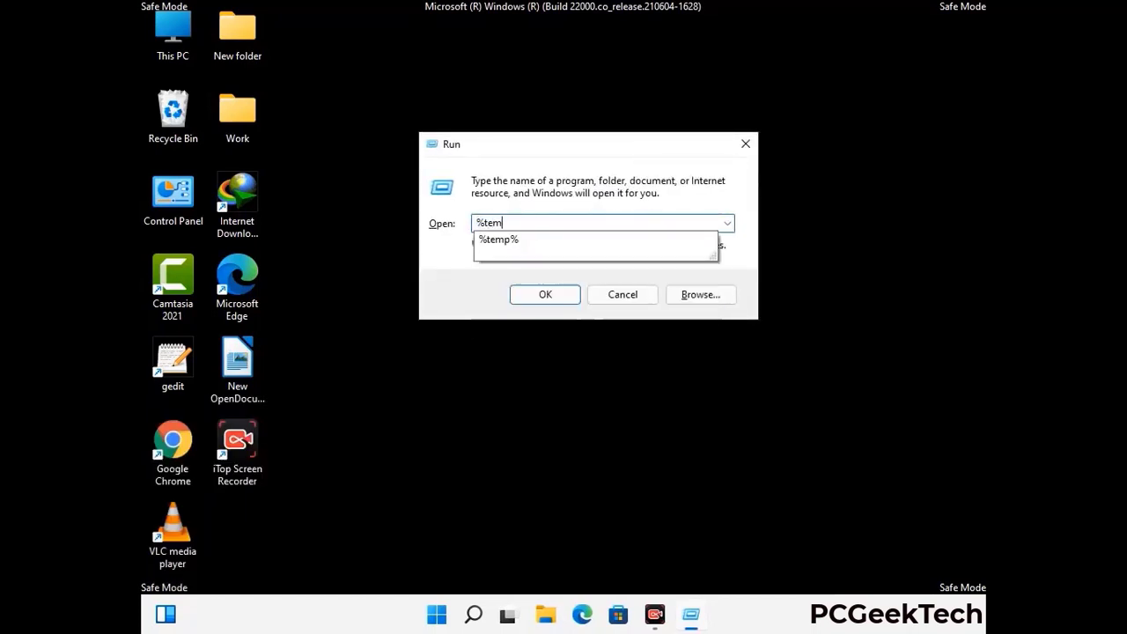
text(p%)
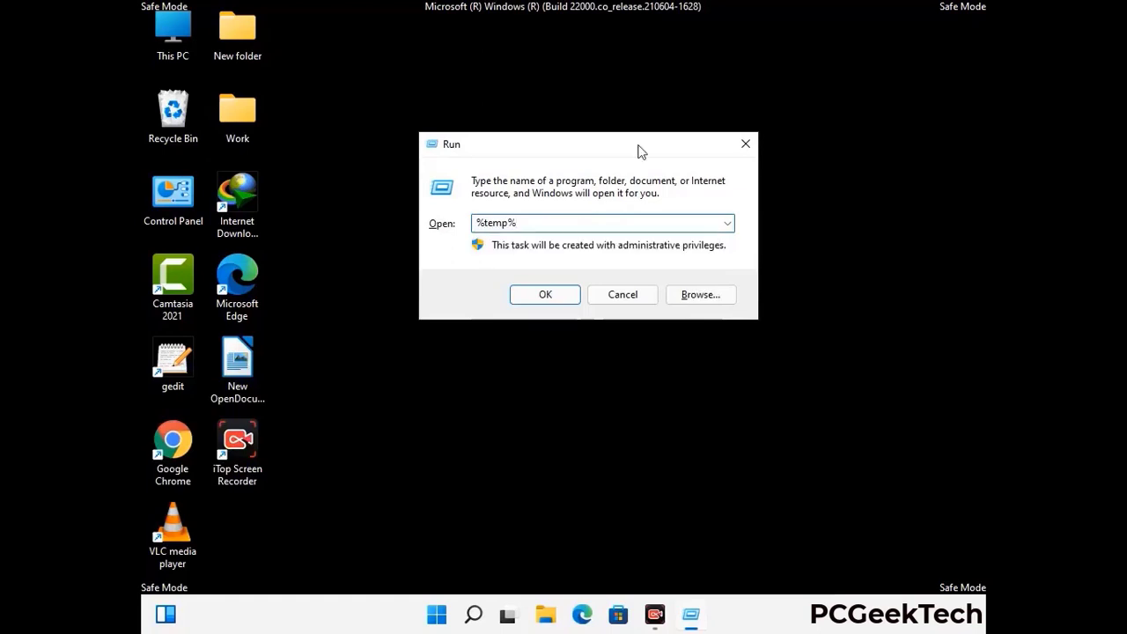
click(561, 291)
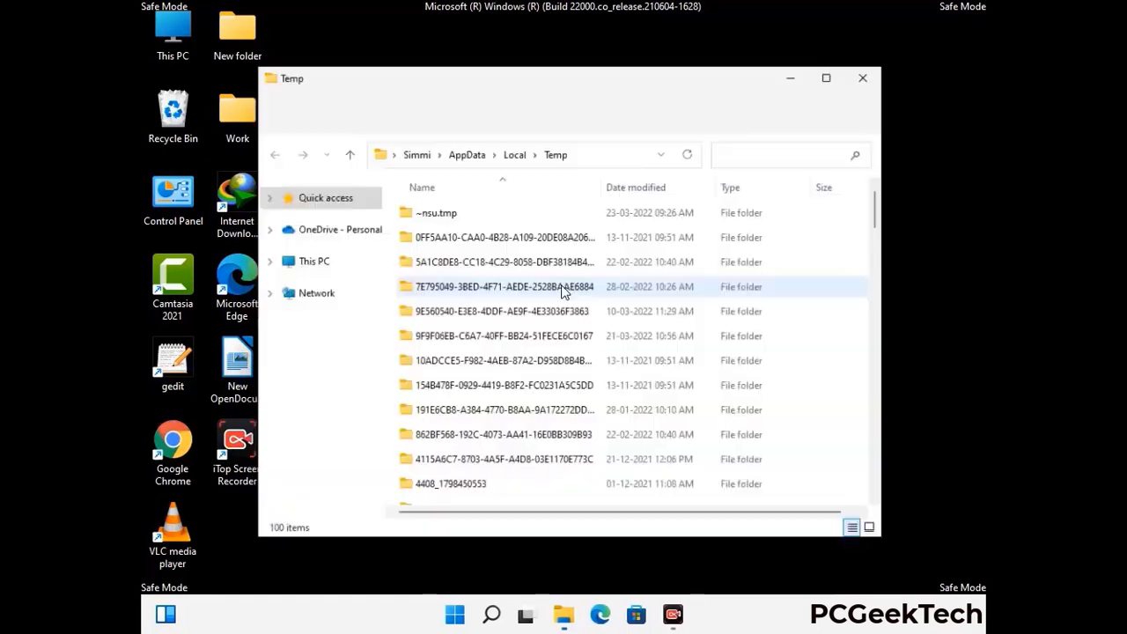
Delete all items in the AppData\Local\Temp folder and close the folder window
click(513, 341)
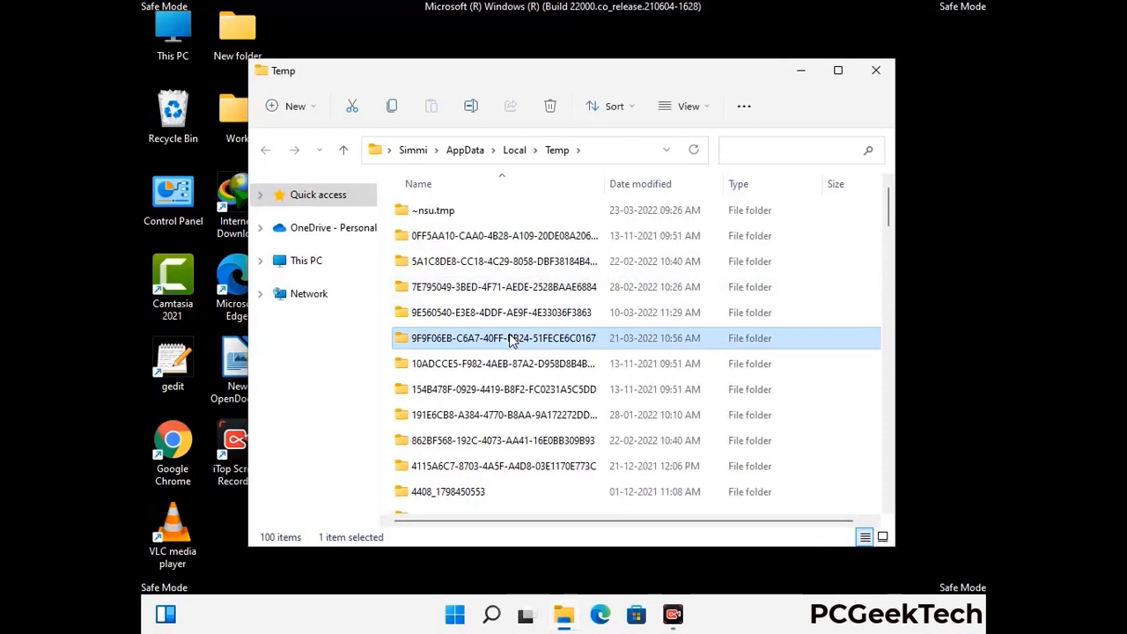
key(ctrl+a)
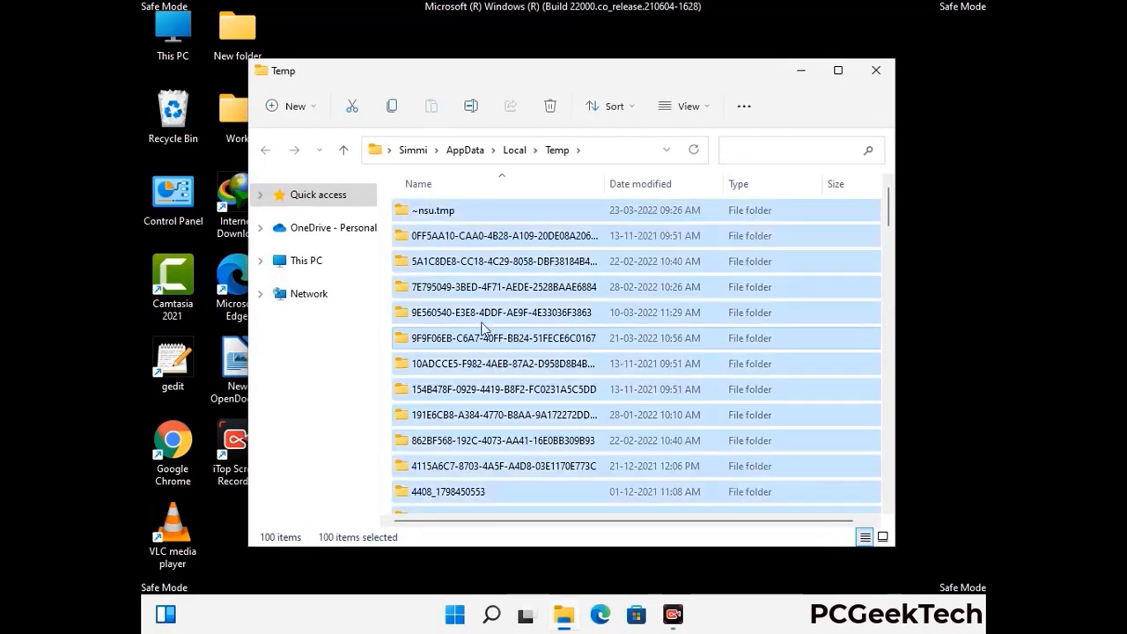
click(551, 106)
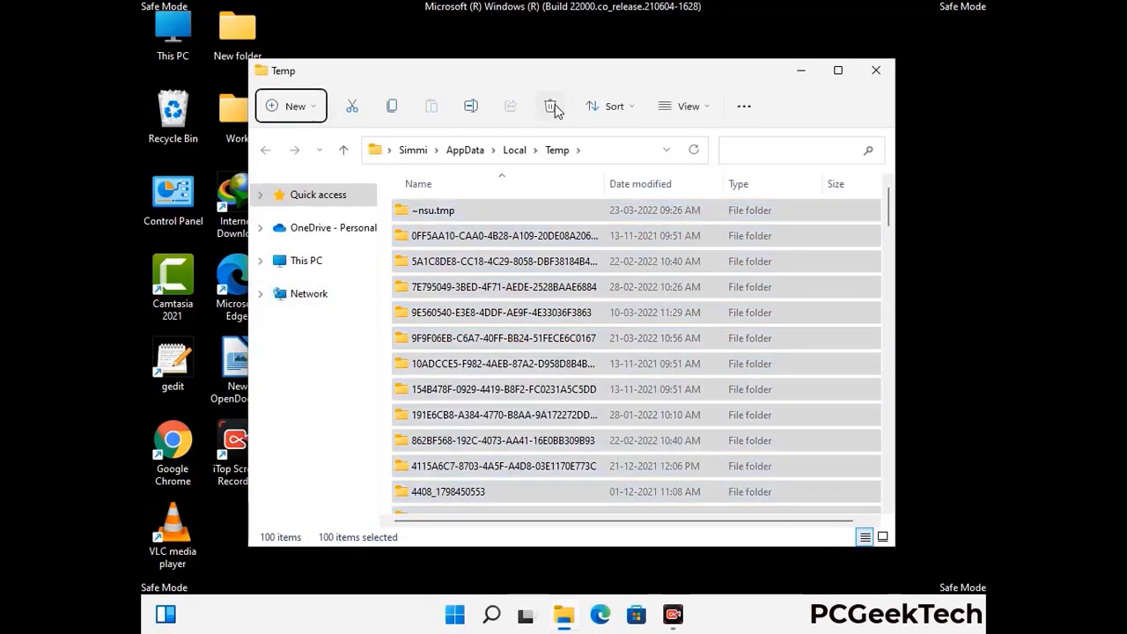
click(875, 71)
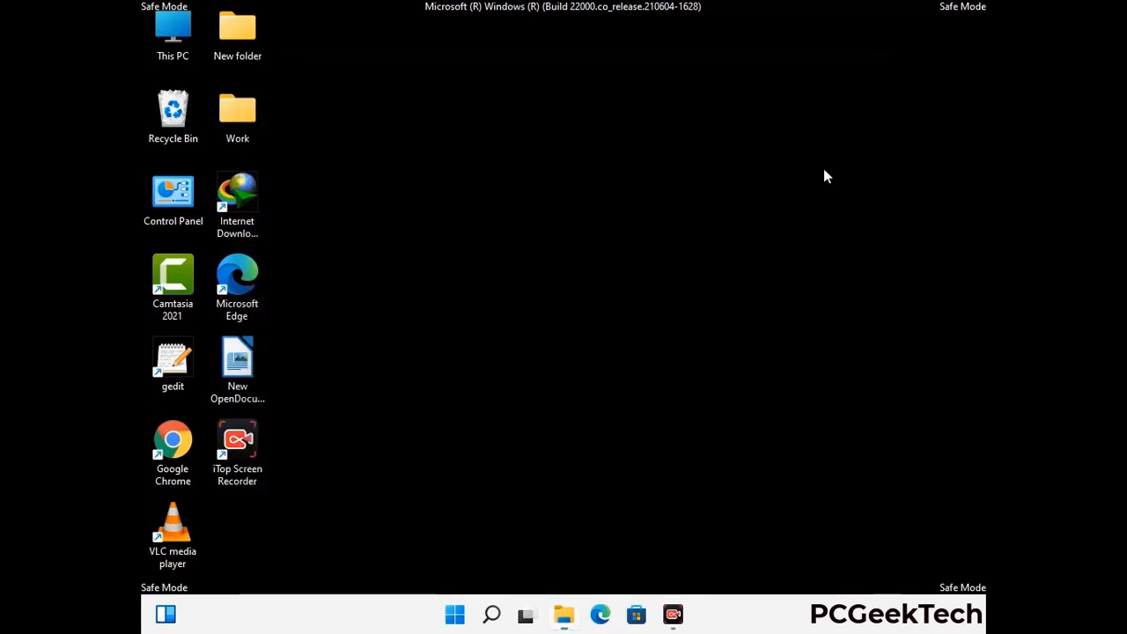
Open the system temporary files folder by running temp
key(super+r)
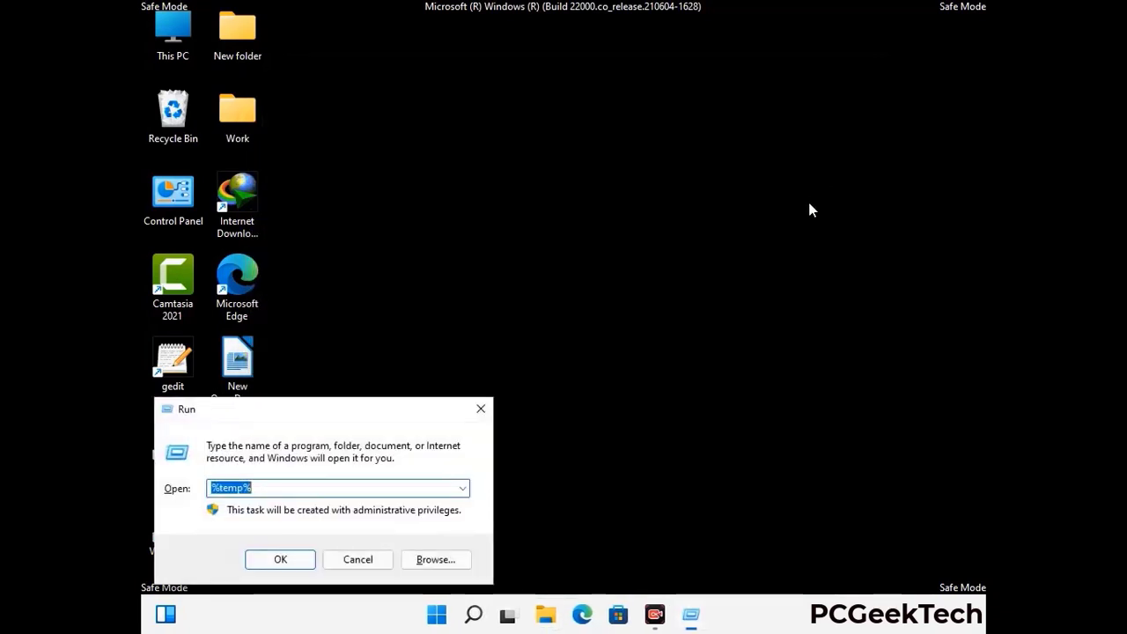
drag(381, 405, 641, 163)
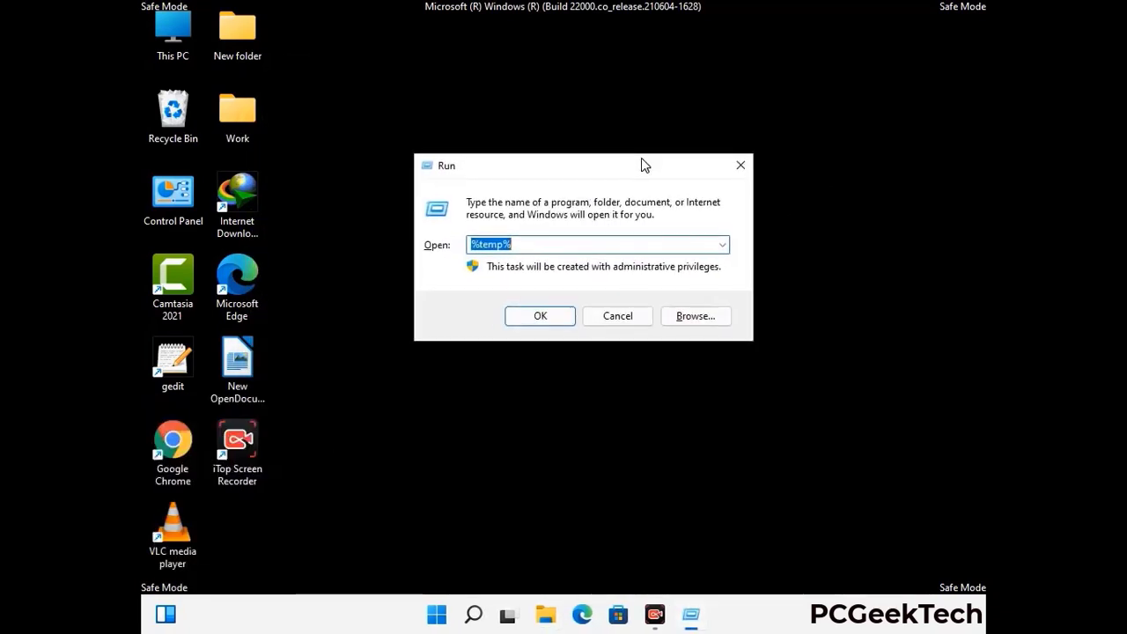
text(temp)
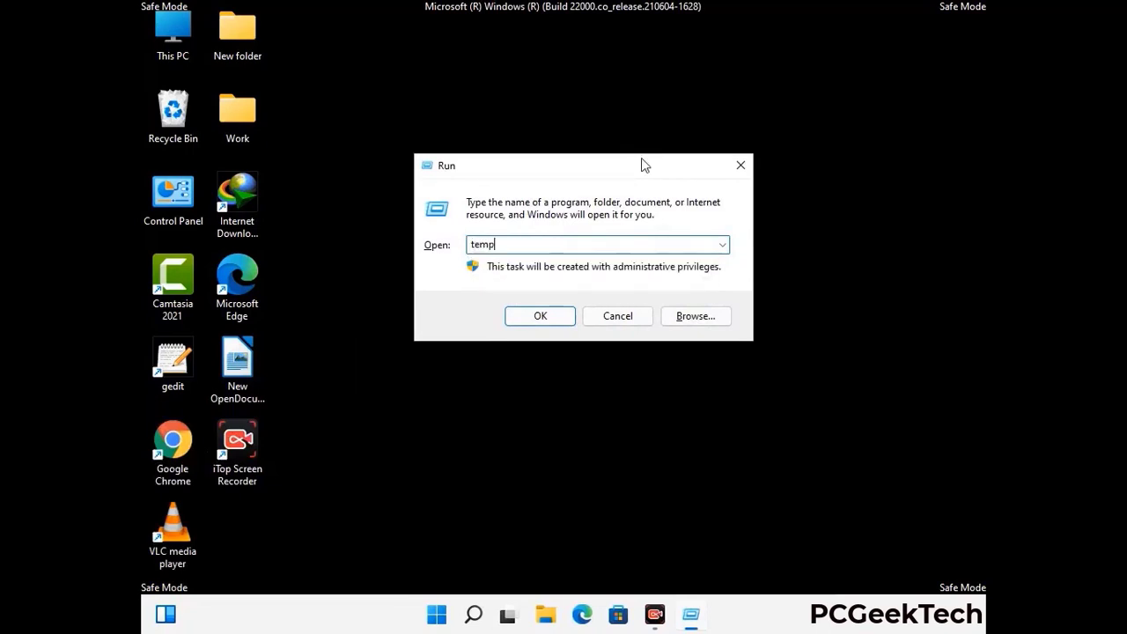
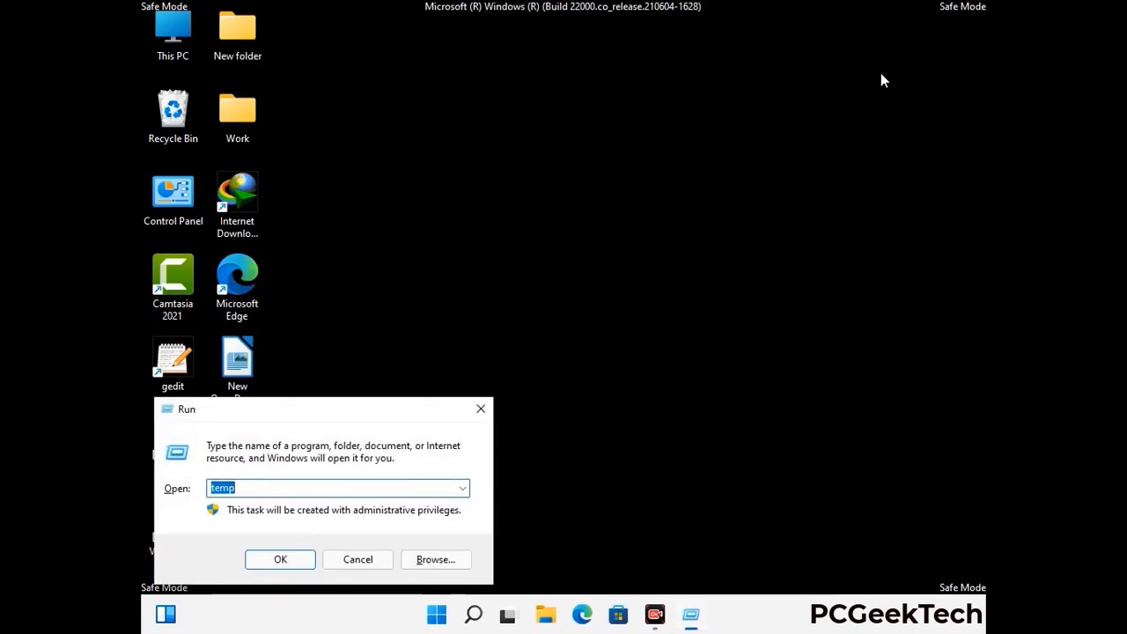
Open the Registry Editor by running regedit
drag(354, 415, 586, 141)
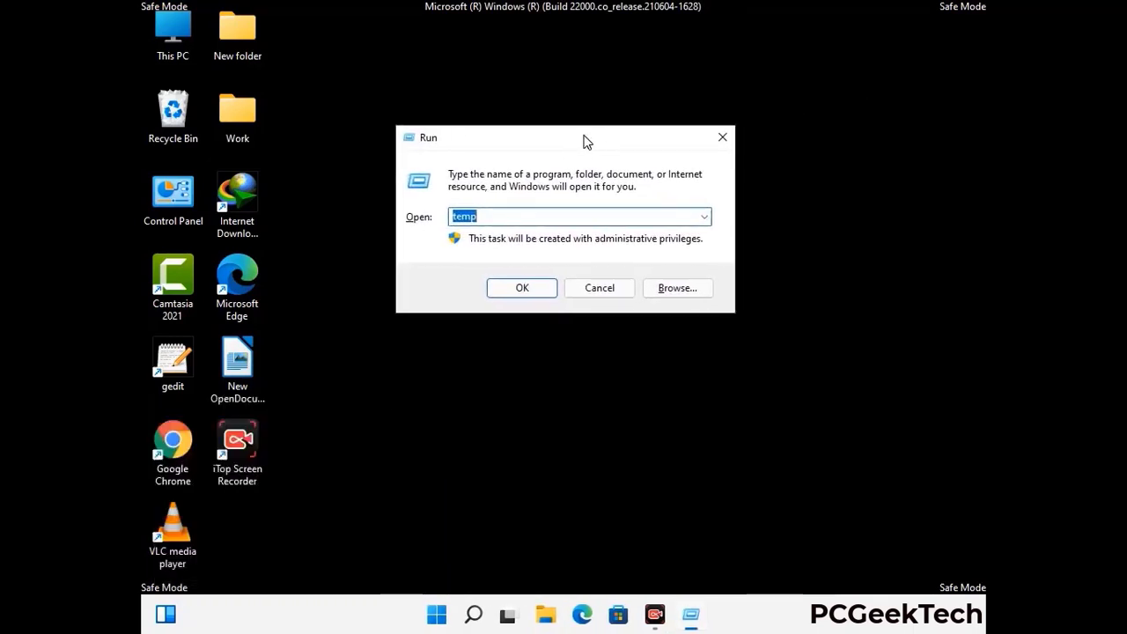
text(regedit)
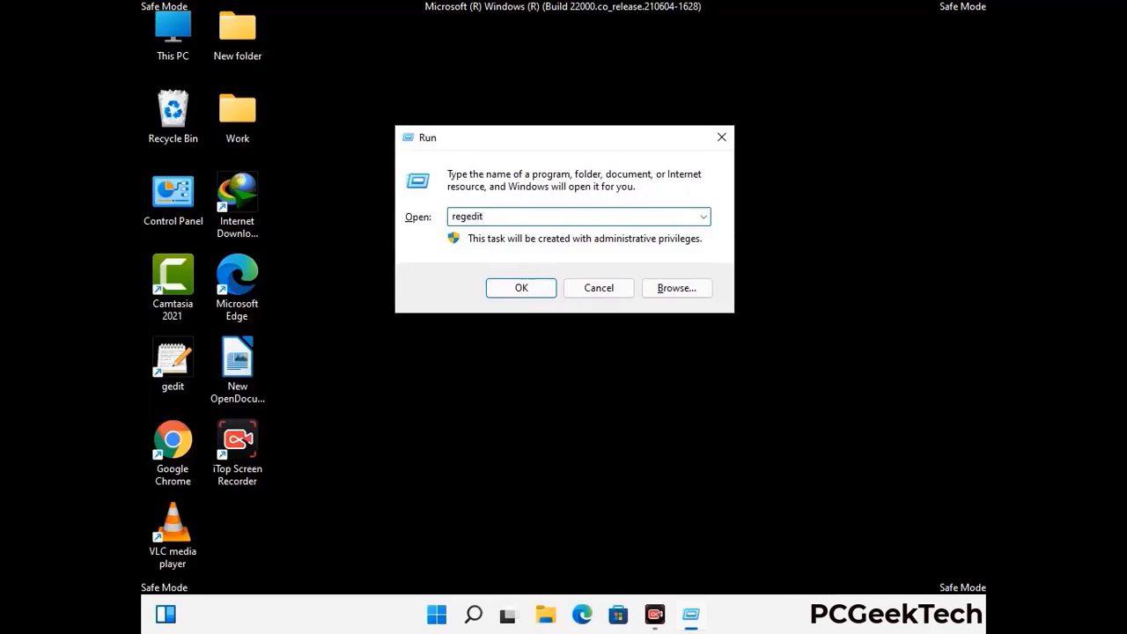
key(Return)
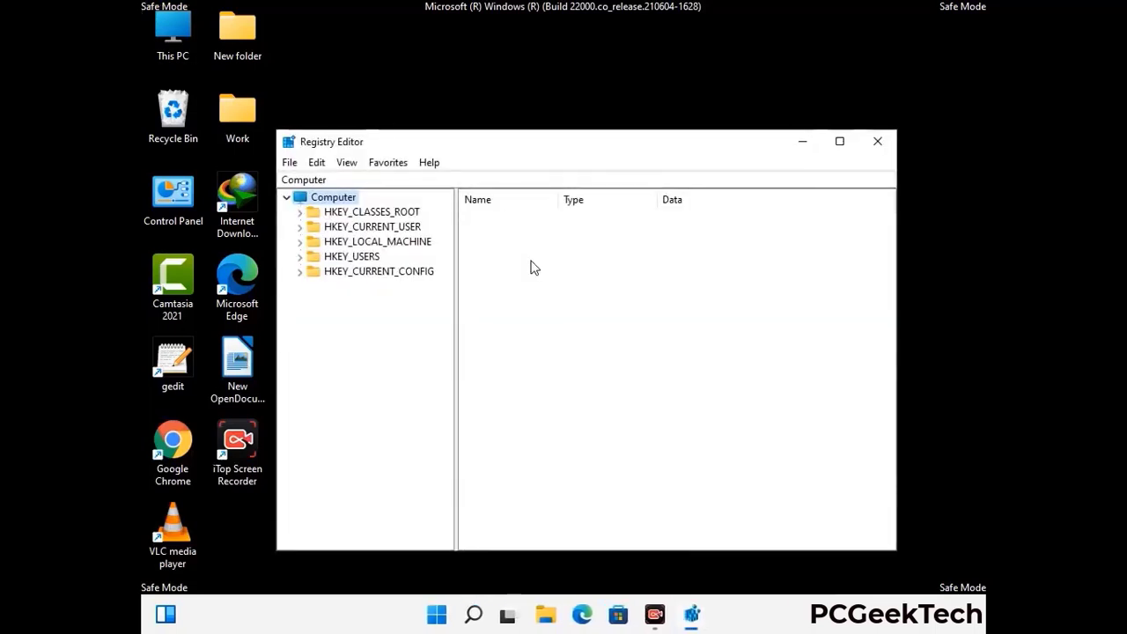
Expand the registry tree to HKEY_CURRENT_USER\Software\Microsoft
click(377, 241)
click(300, 226)
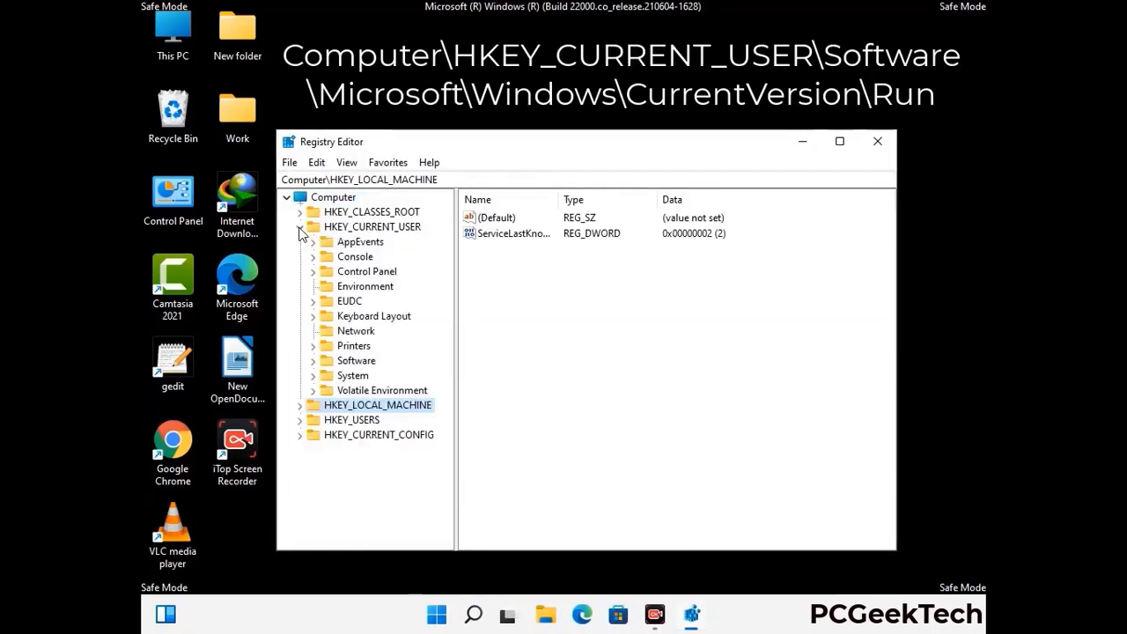
click(352, 363)
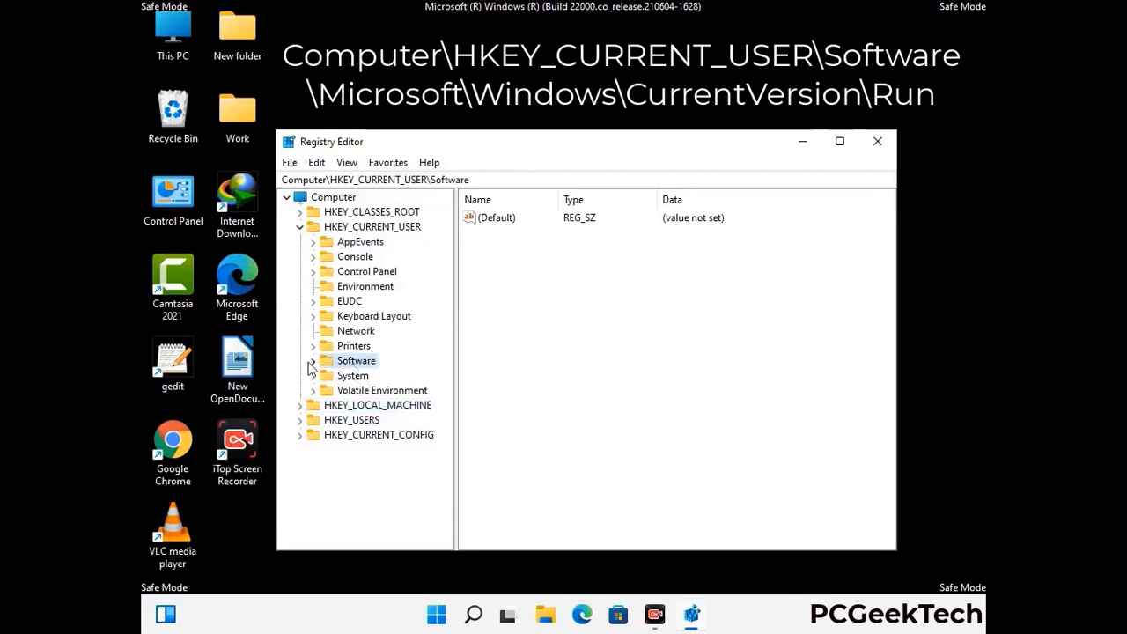
click(312, 361)
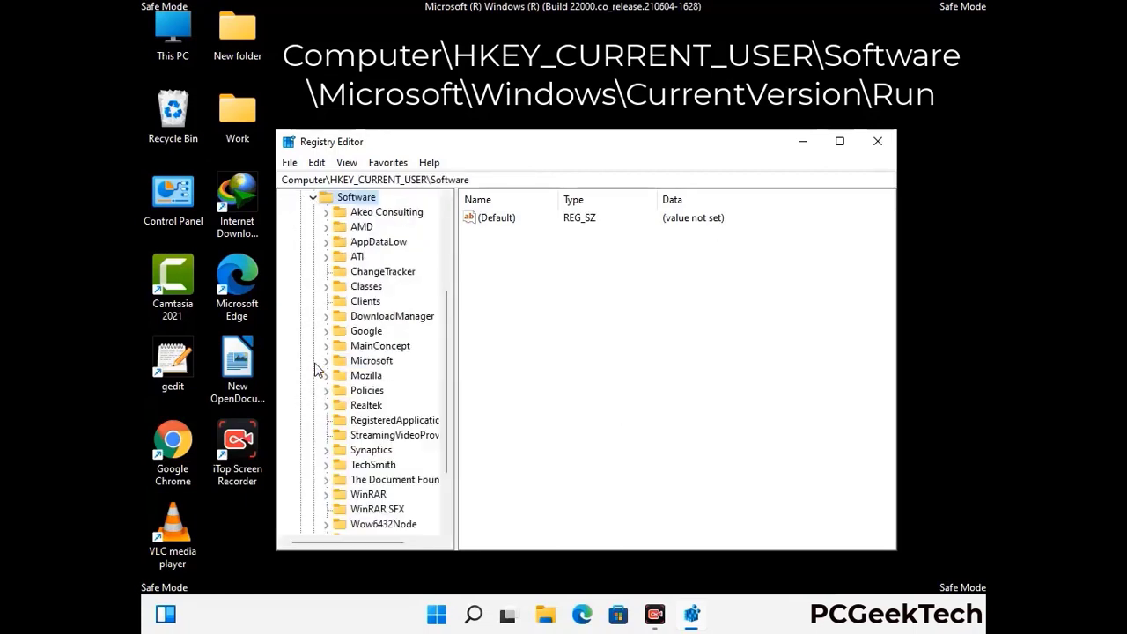
click(368, 361)
click(326, 361)
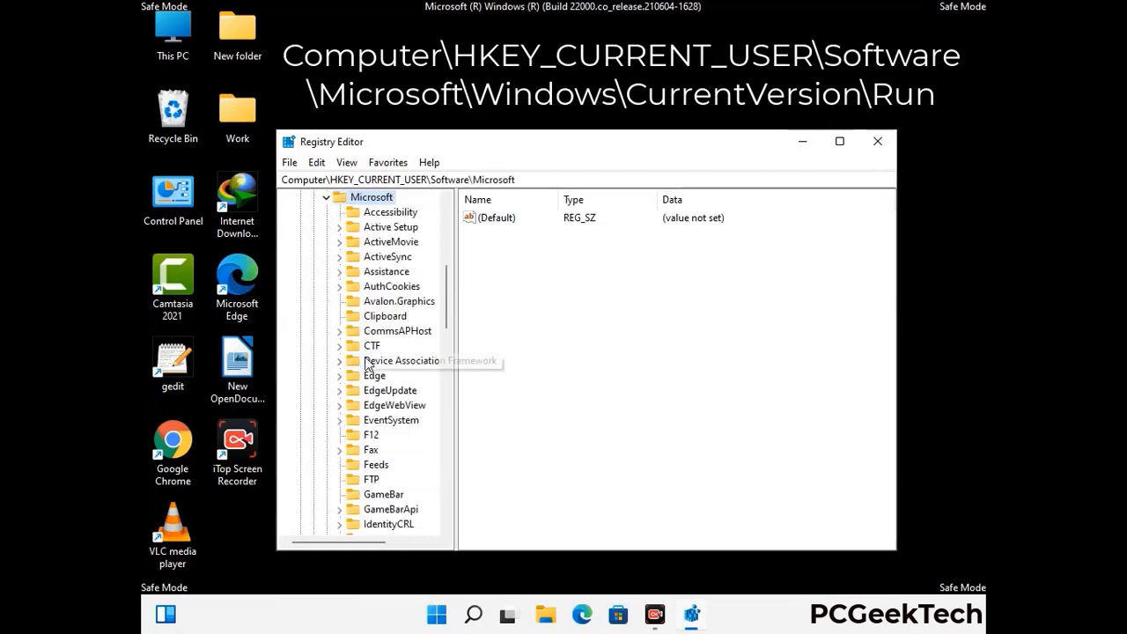
Expand the Windows key under Microsoft and its CurrentVersion subkey
scroll(410, 382, down, 5)
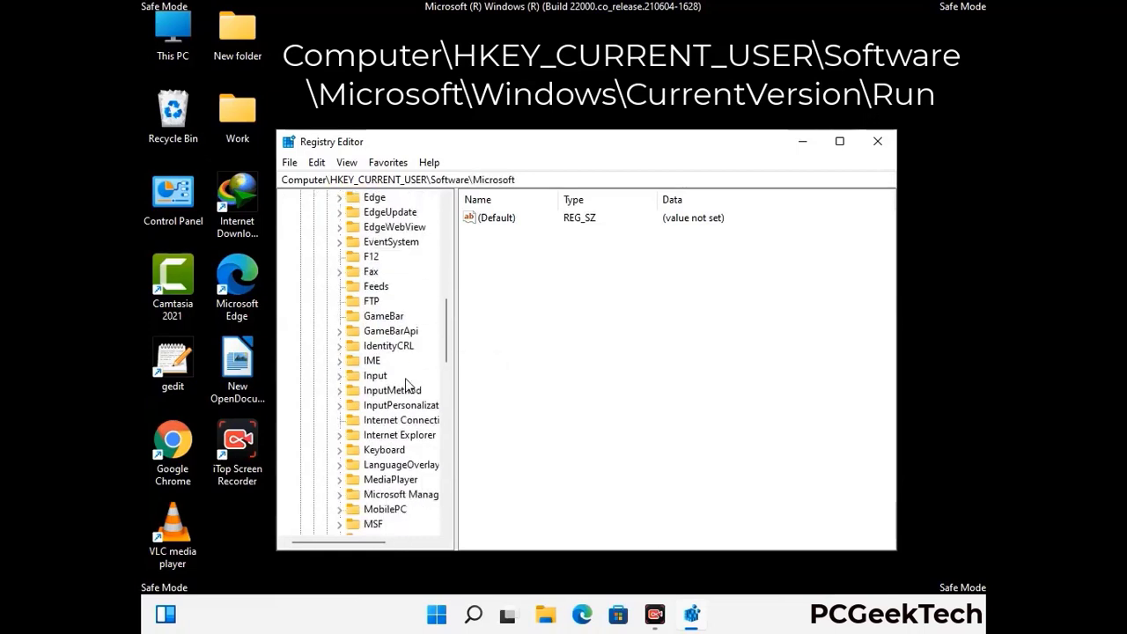
scroll(410, 383, down, 3)
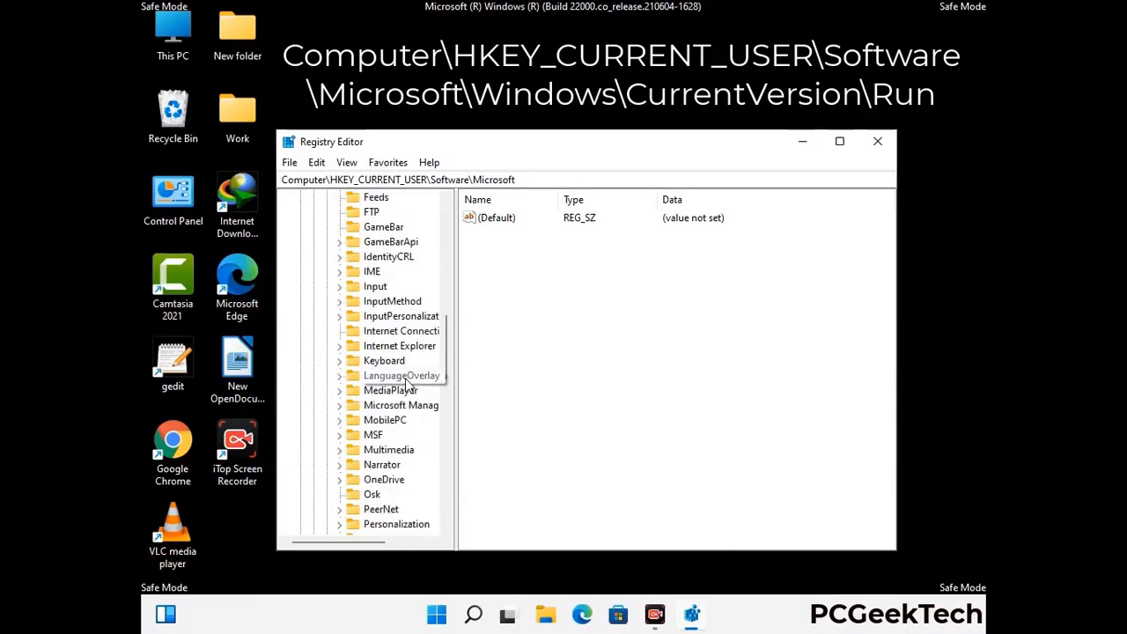
scroll(407, 384, down, 6)
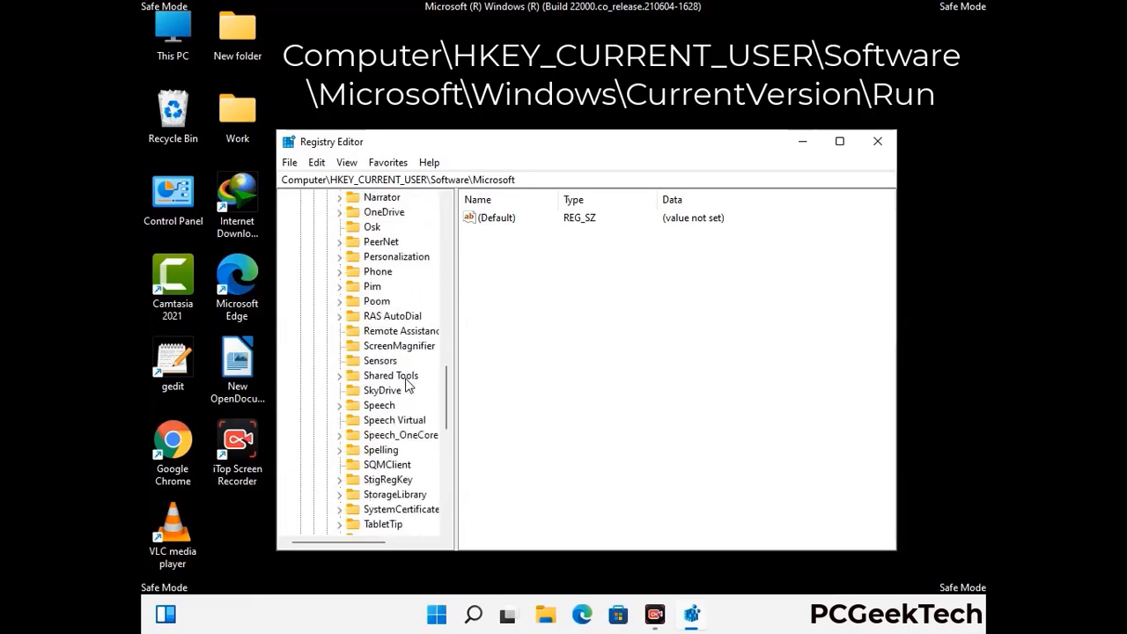
scroll(407, 384, down, 3)
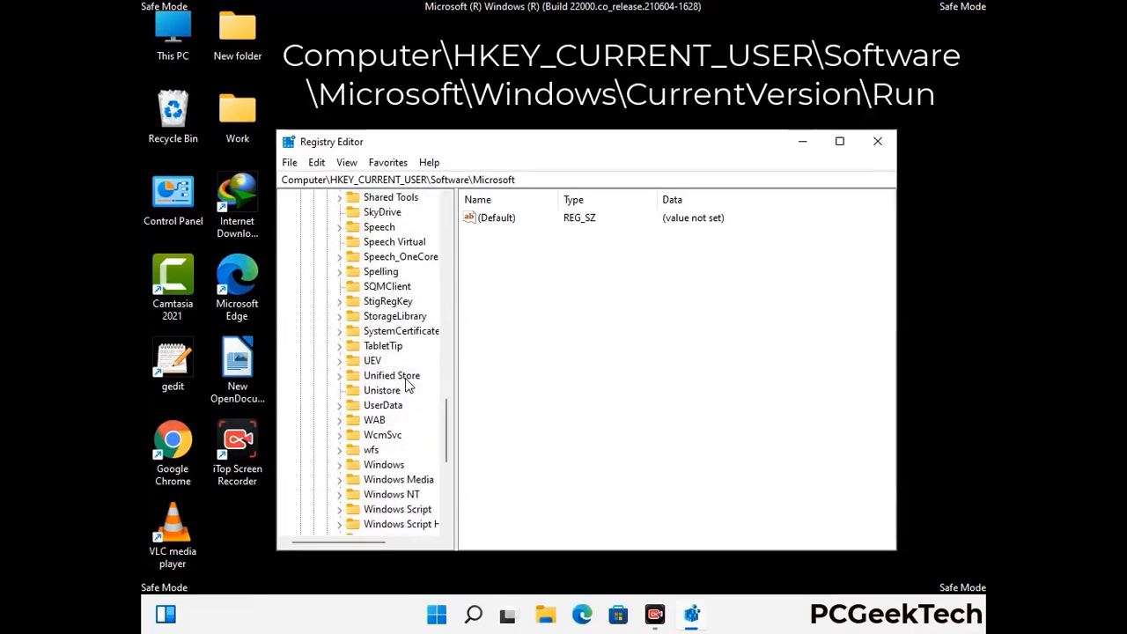
double_click(384, 420)
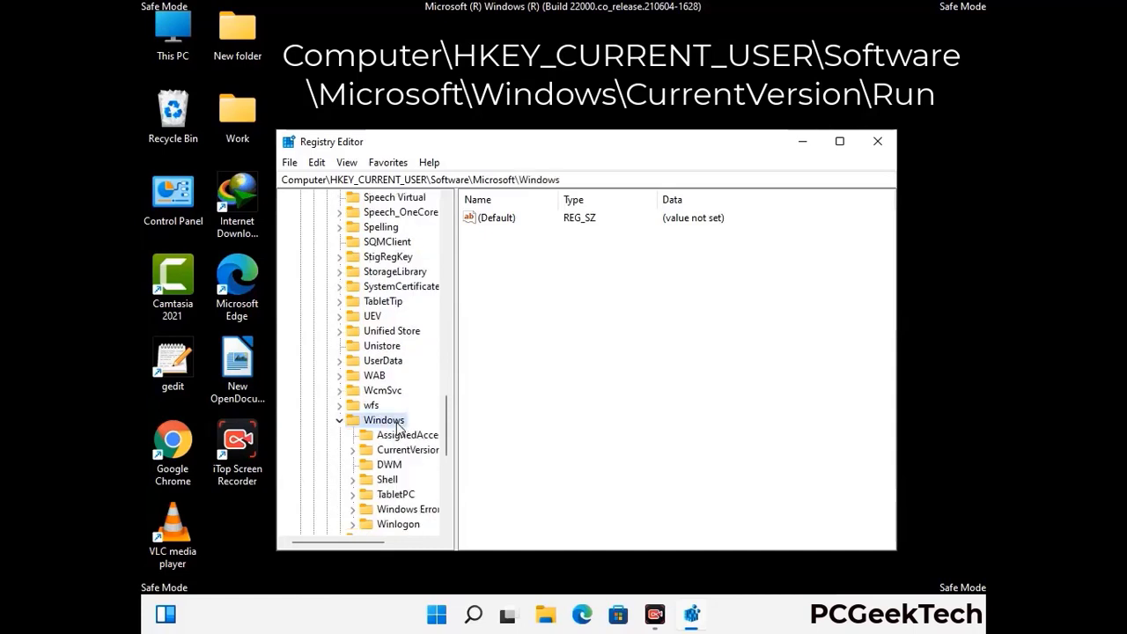
scroll(408, 419, down, 1)
click(409, 405)
double_click(410, 407)
Open the Run key under CurrentVersion to list its startup entries
scroll(405, 384, down, 5)
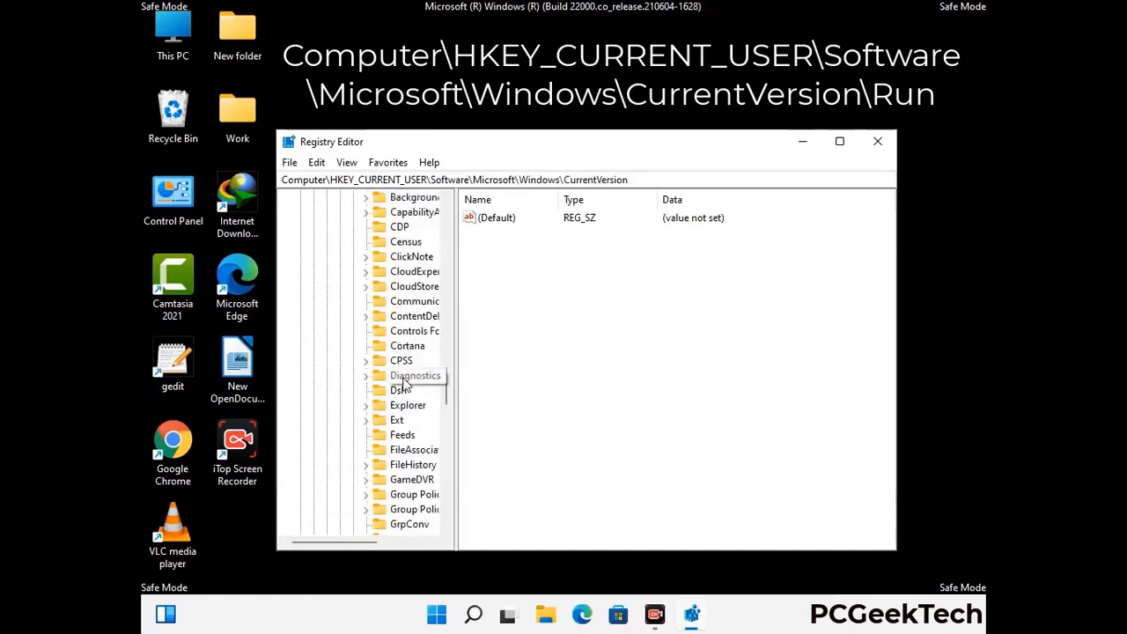
scroll(404, 384, down, 4)
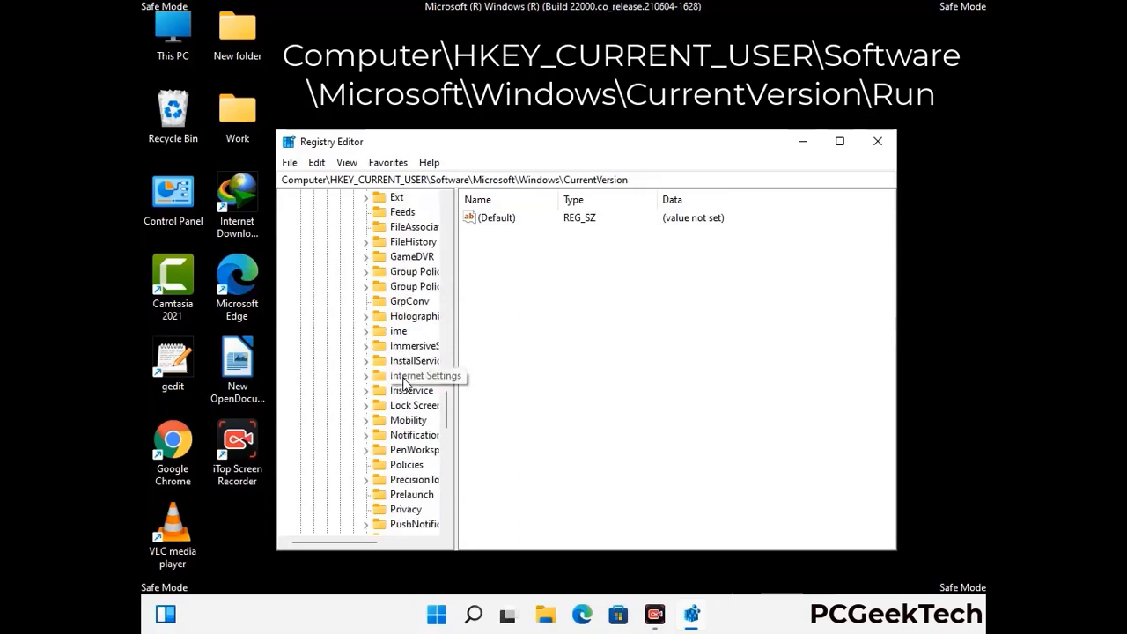
scroll(405, 380, down, 1)
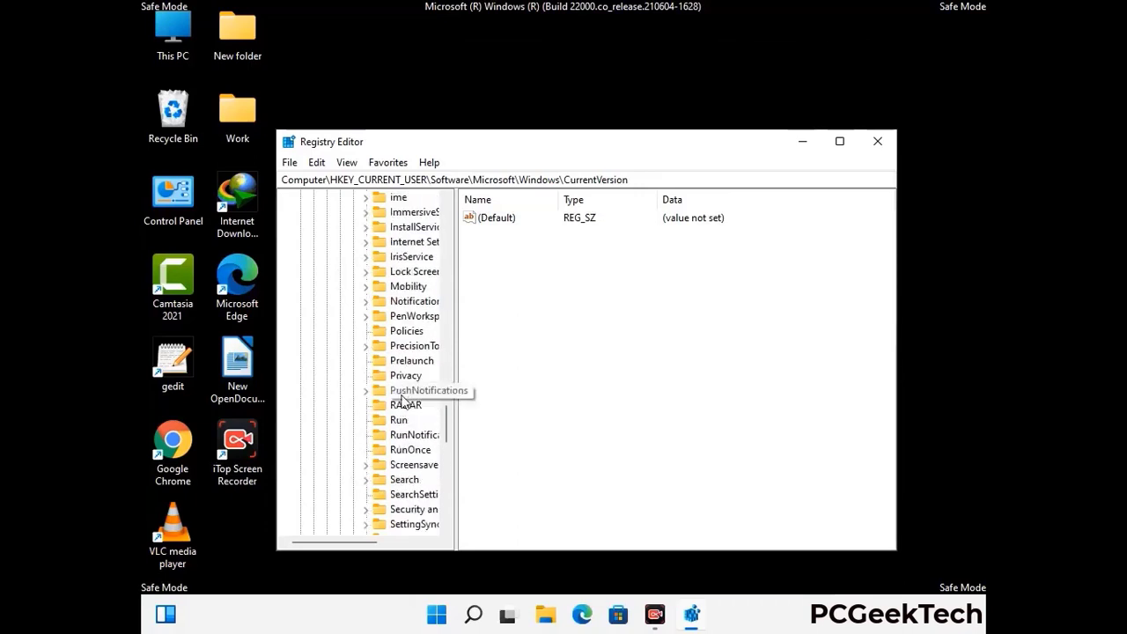
click(399, 420)
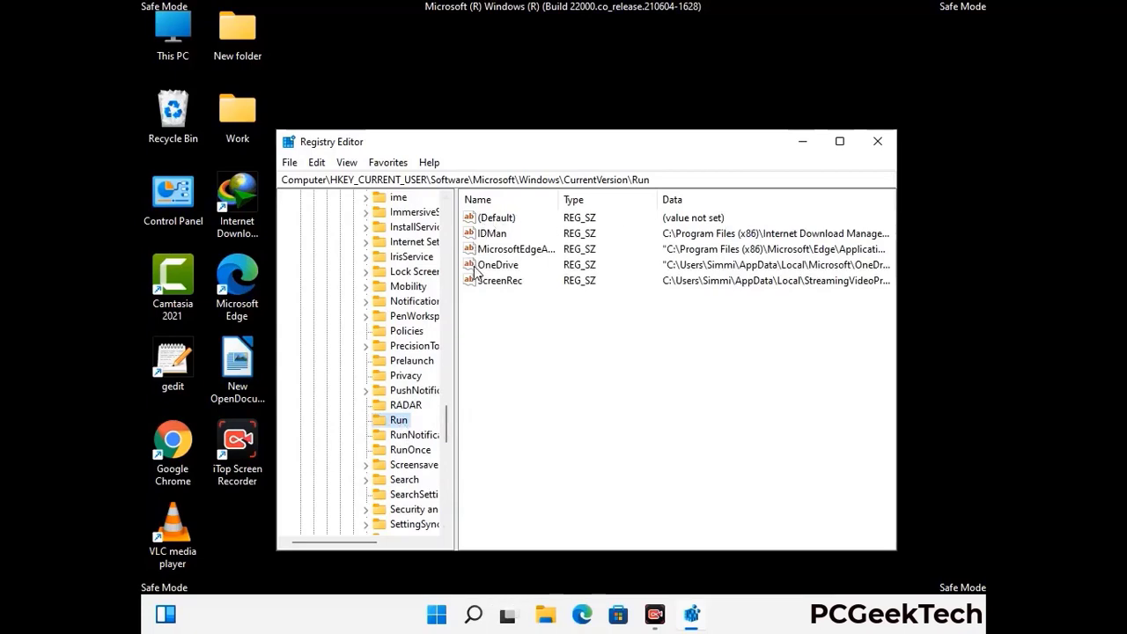
Delete the ScreenRec value from the current user's Run key and confirm the deletion
click(498, 283)
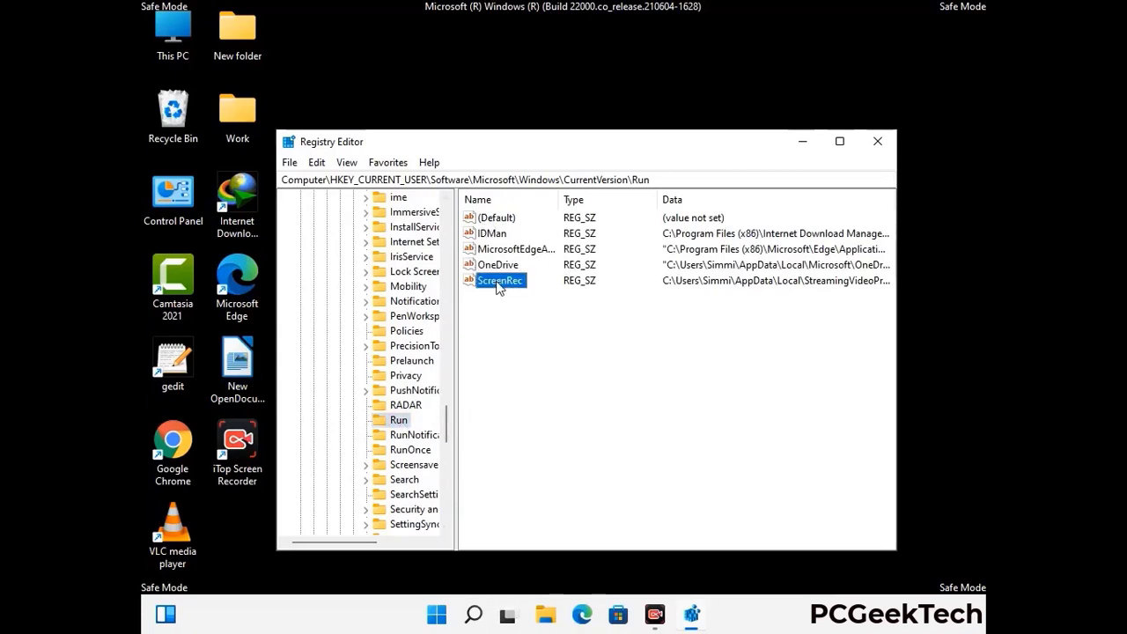
click(501, 283)
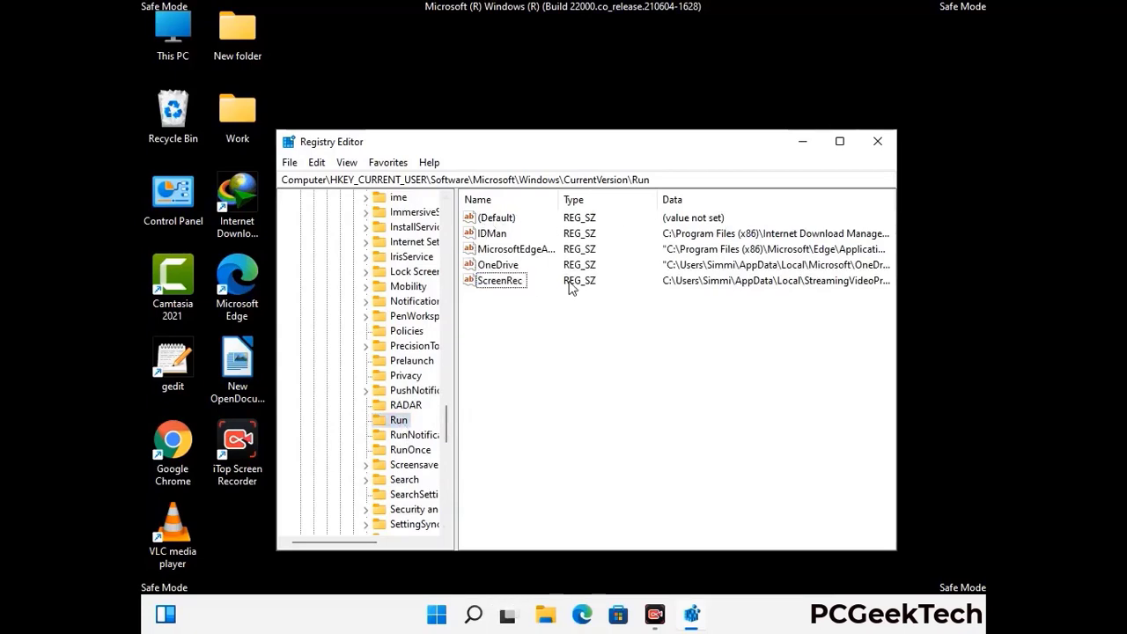
click(509, 287)
right_click(510, 287)
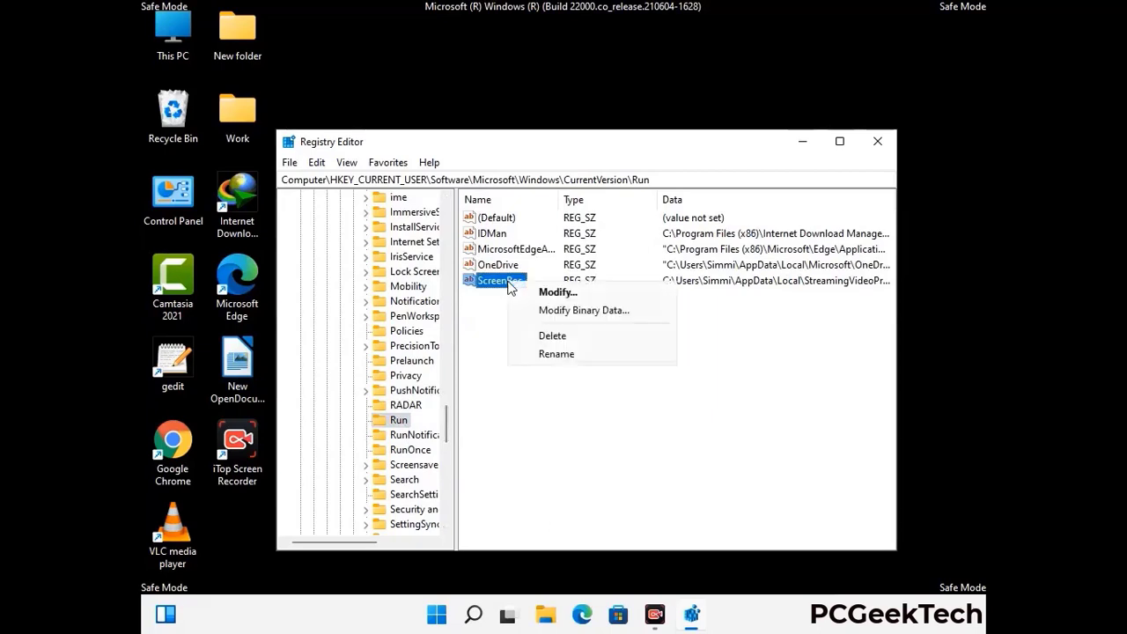
click(552, 335)
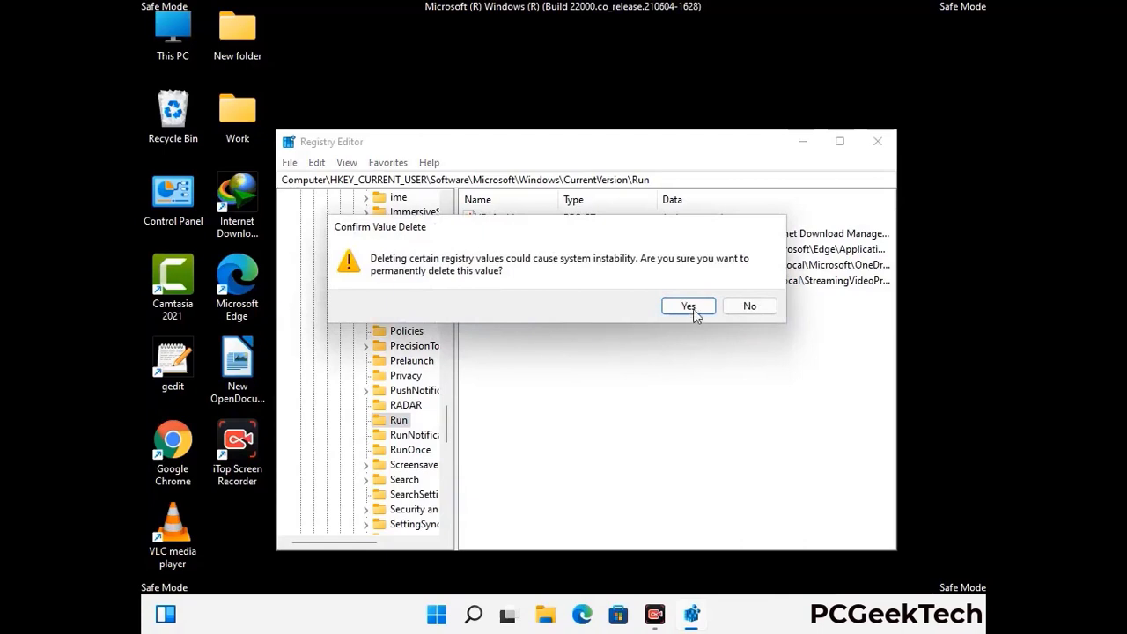
click(705, 308)
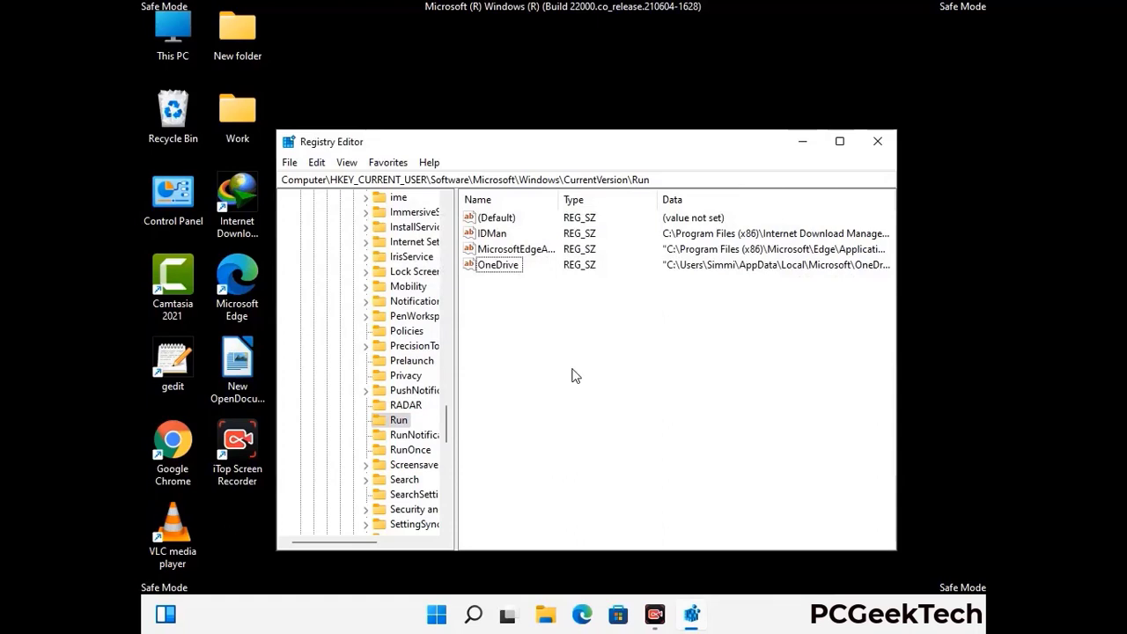
Search the registry for "Virus Name" in keys, values and data, and close the Registry Editor after stopping the search
key(ctrl+f)
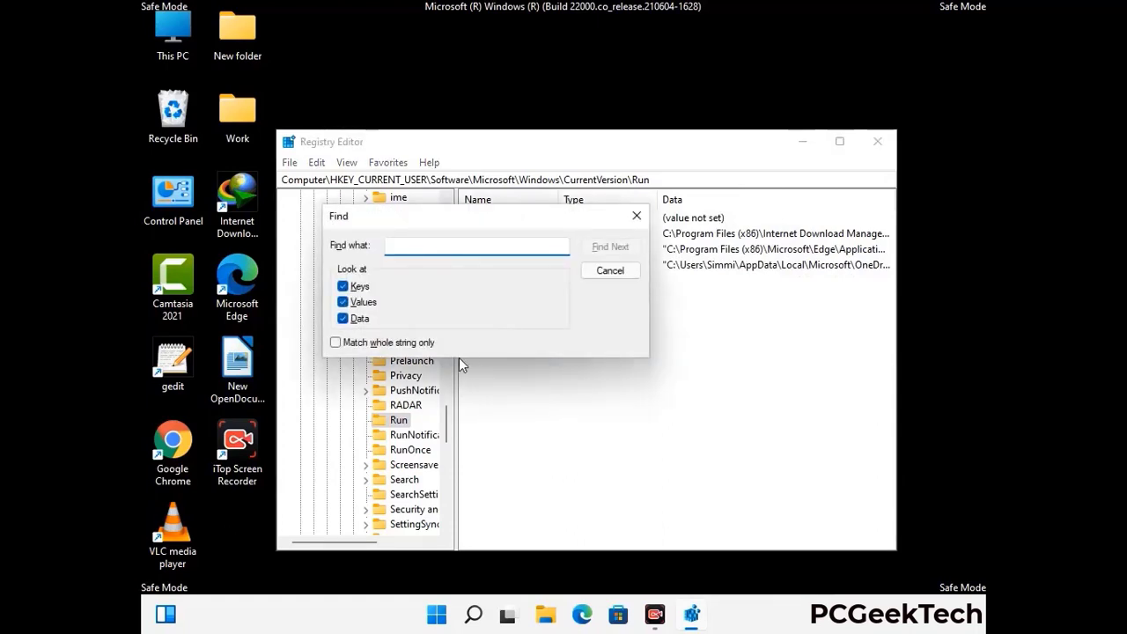
text(Vl)
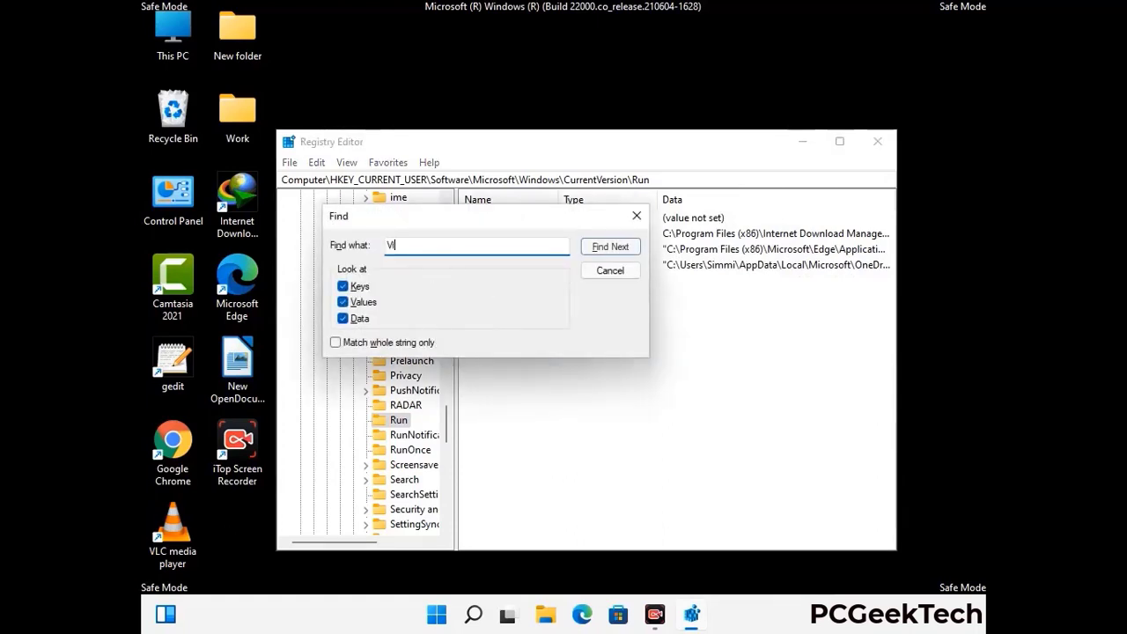
text(rus N)
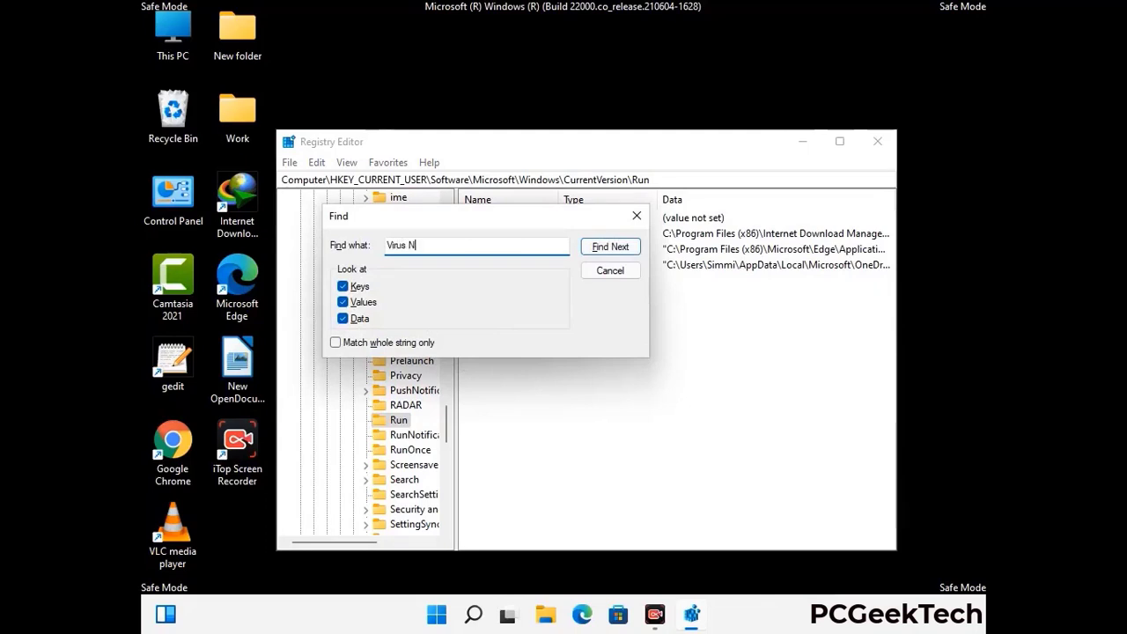
text(ame)
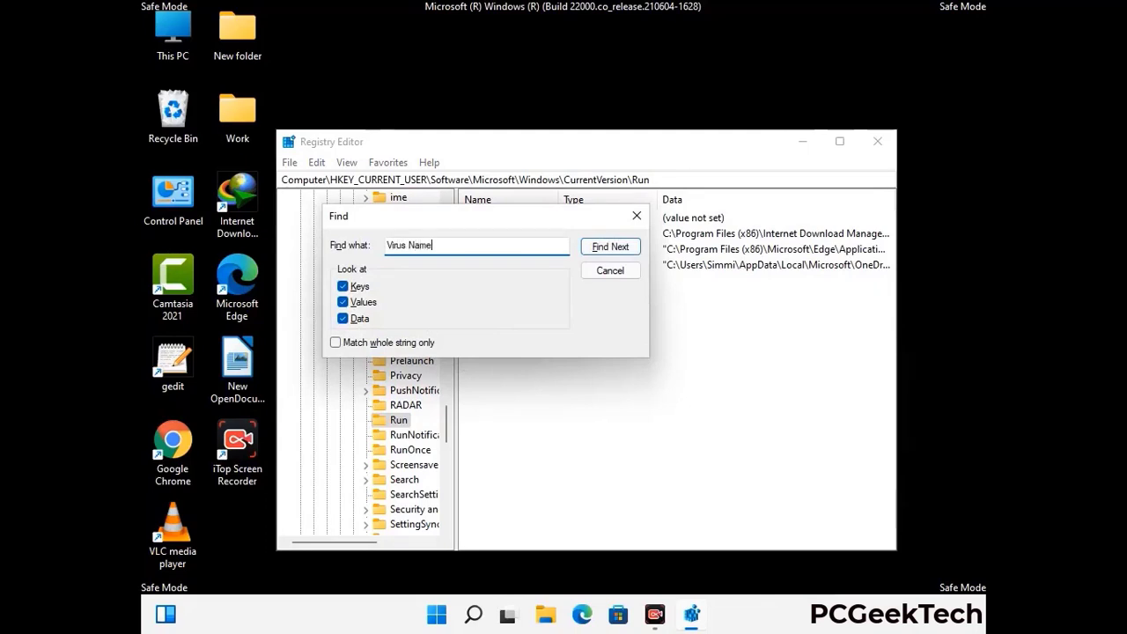
click(597, 251)
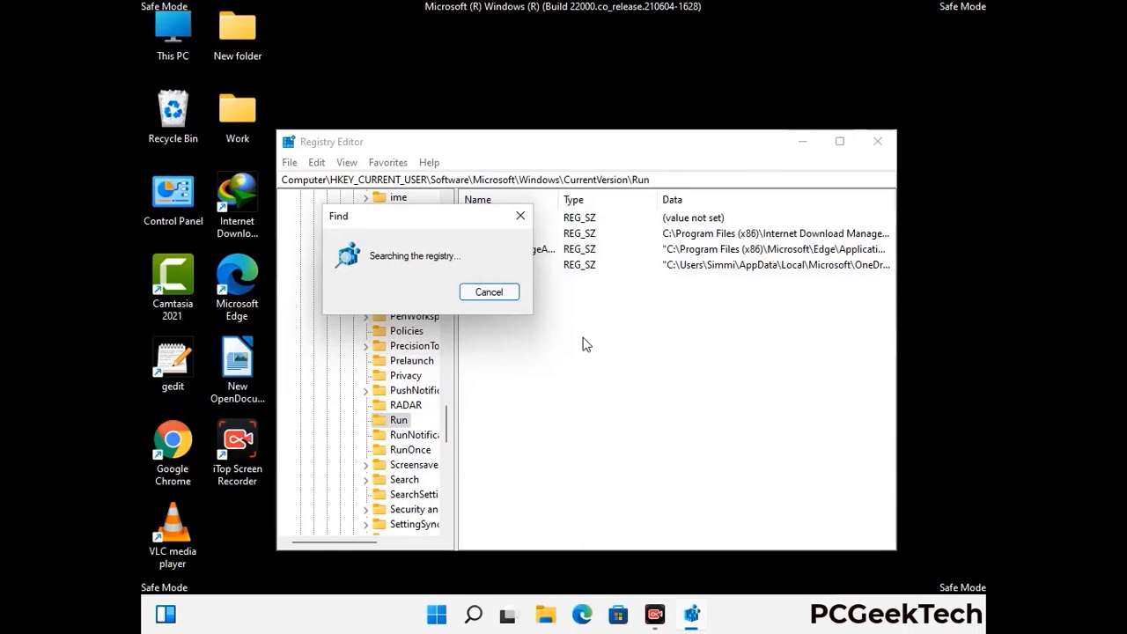
click(527, 221)
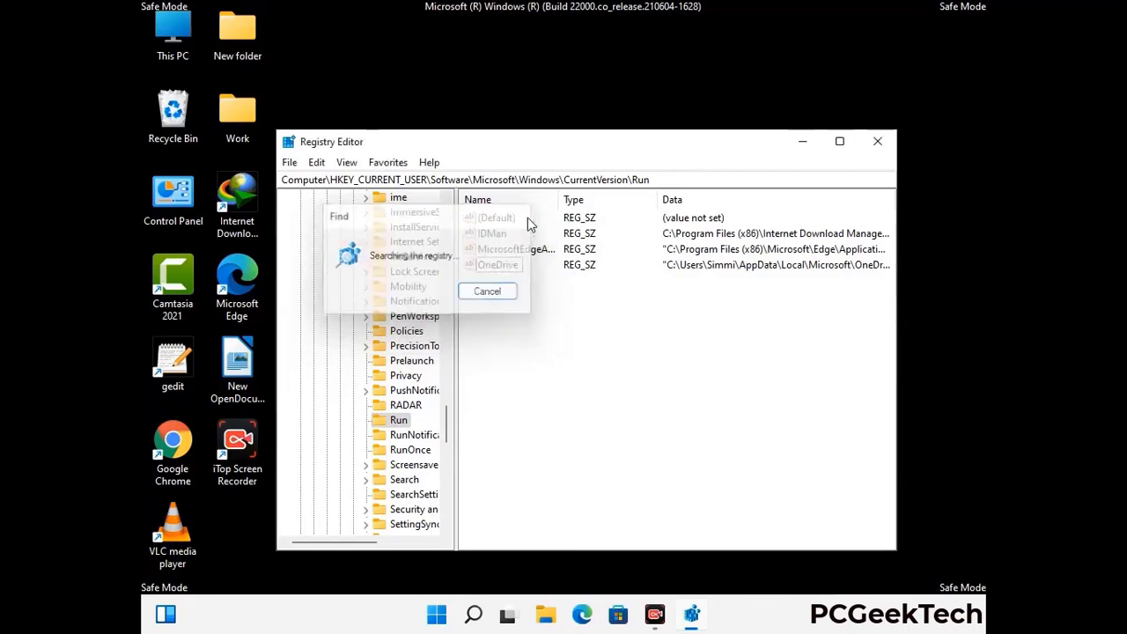
click(878, 144)
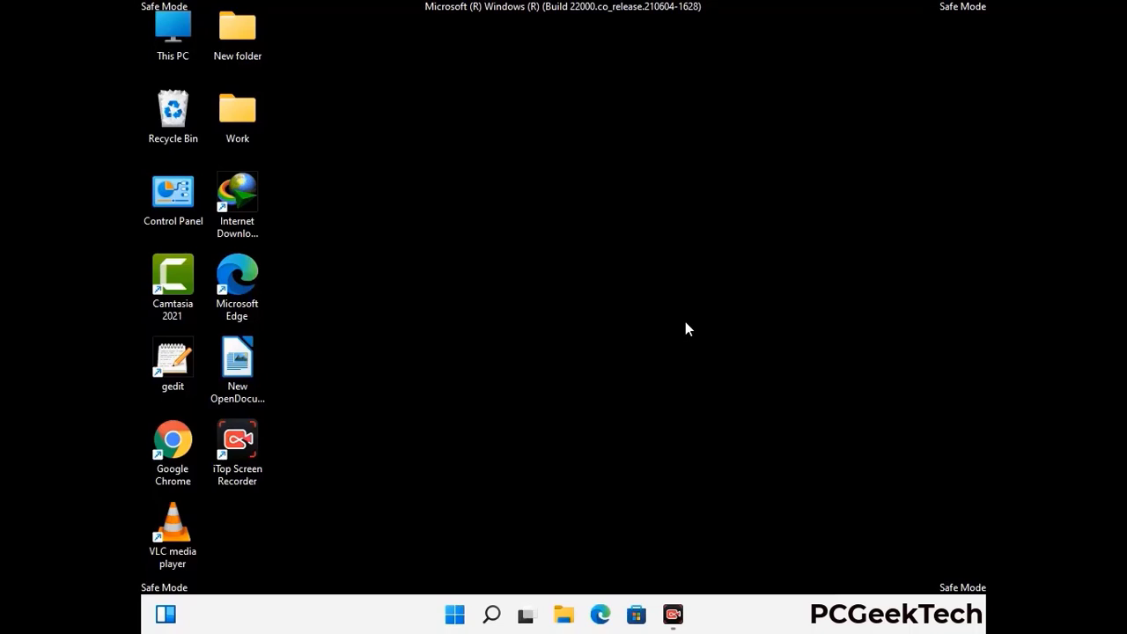
Open System Configuration by running msconfig
key(super+r)
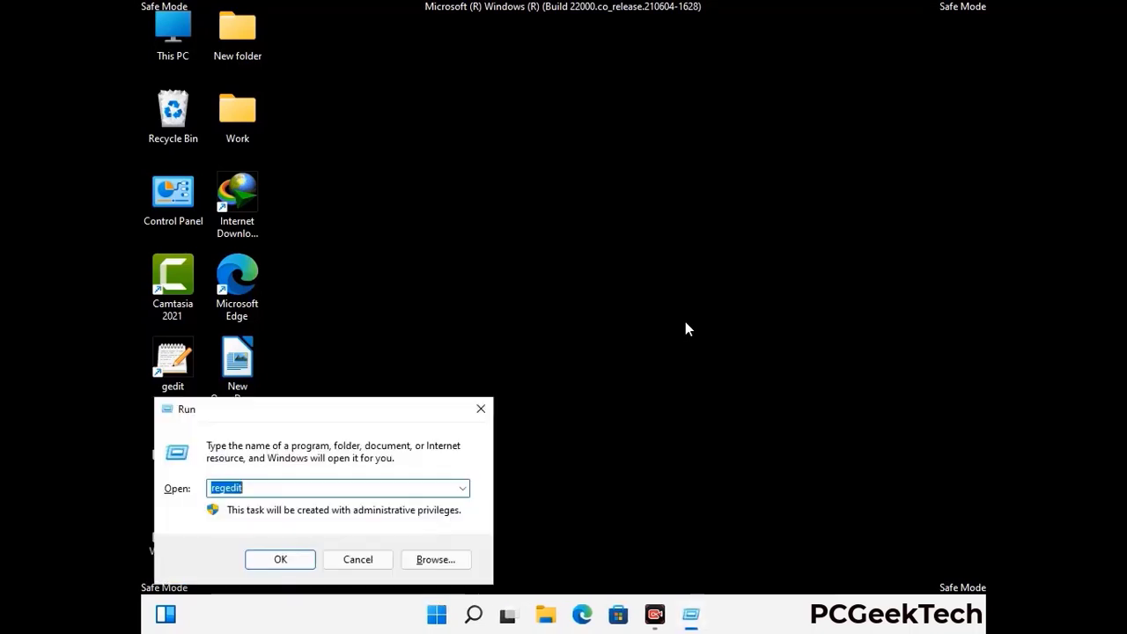
drag(326, 408, 576, 171)
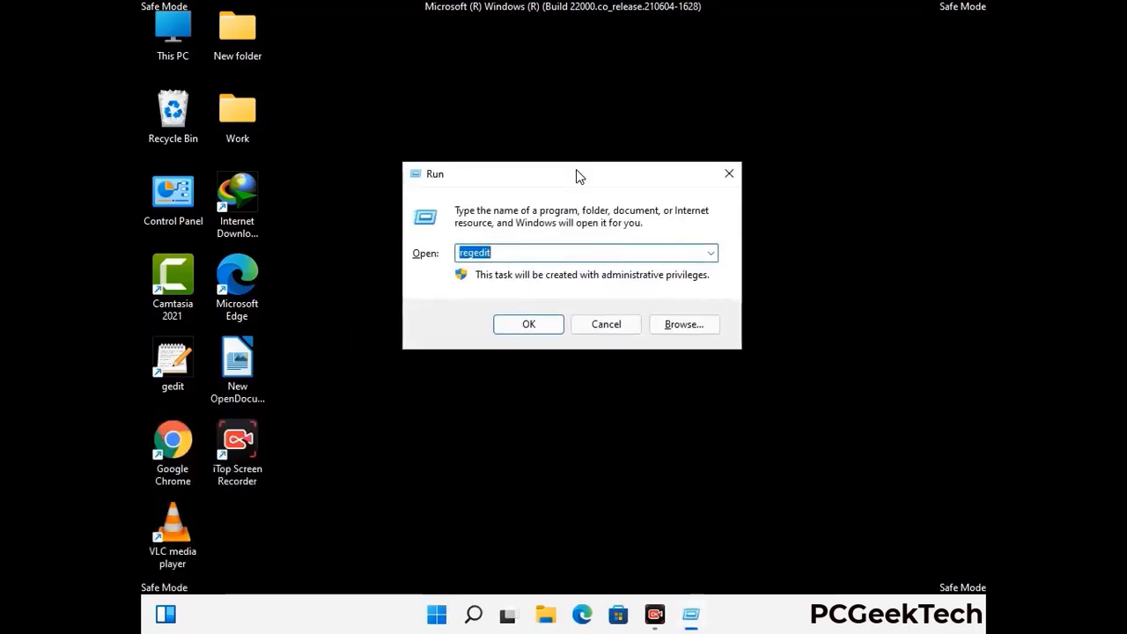
text(msconfig)
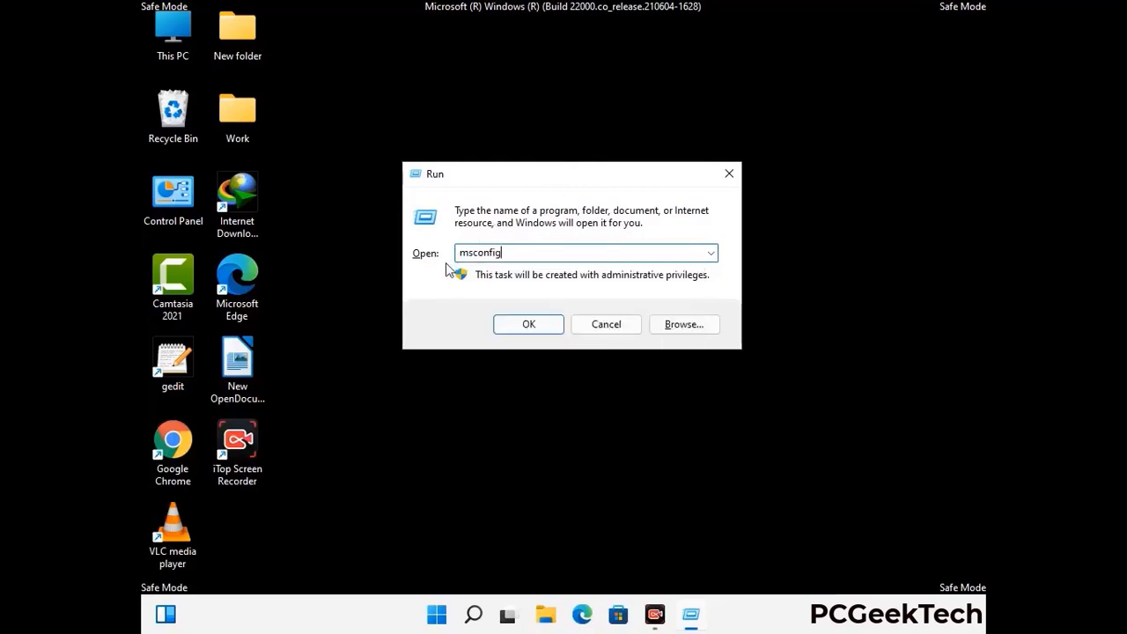
click(526, 325)
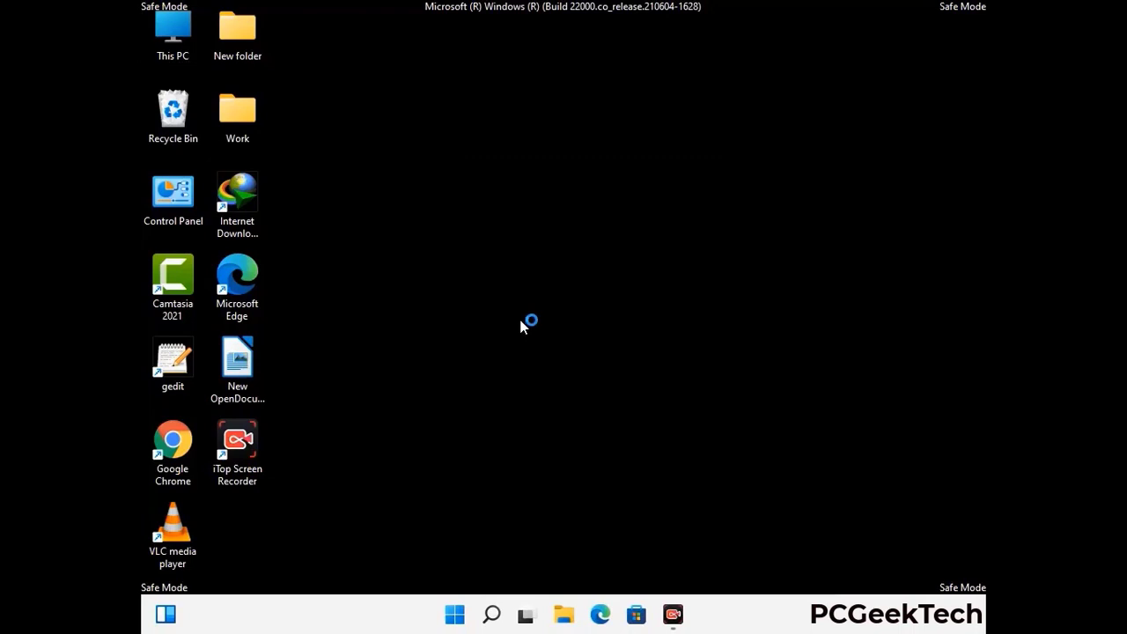
Turn off Safe boot in the Windows 11 boot options and apply the change
click(388, 176)
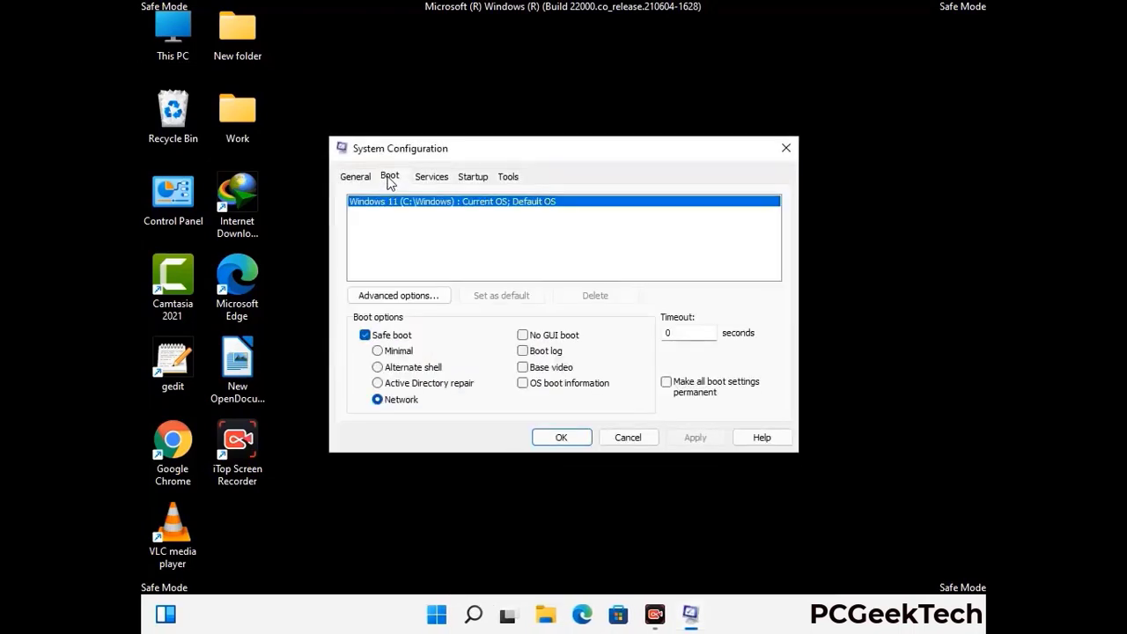
click(366, 339)
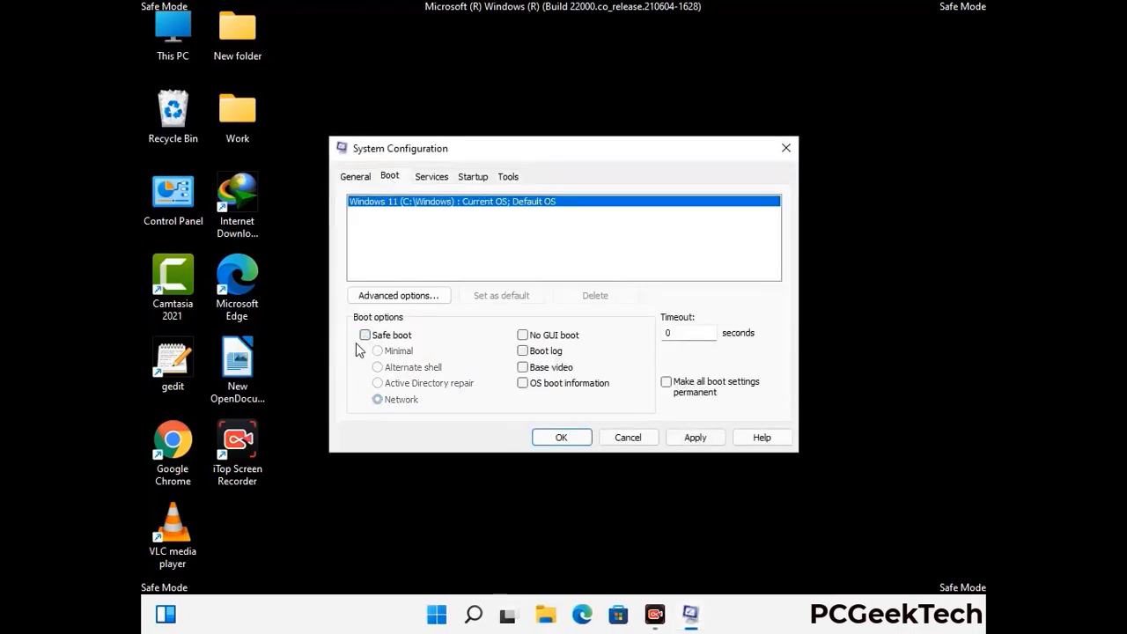
click(692, 437)
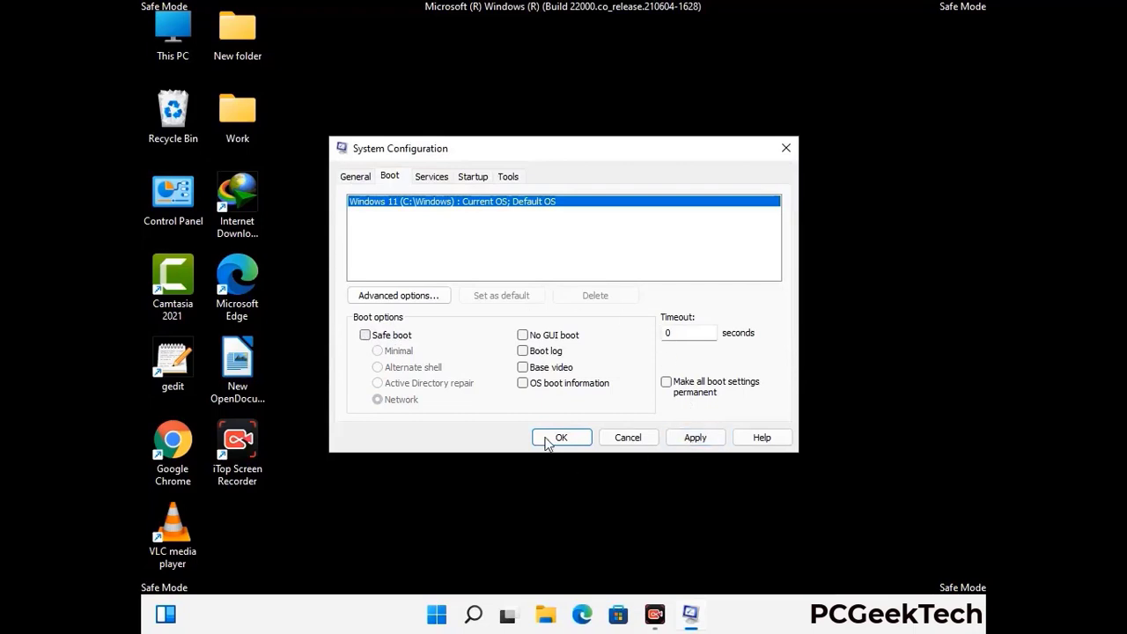